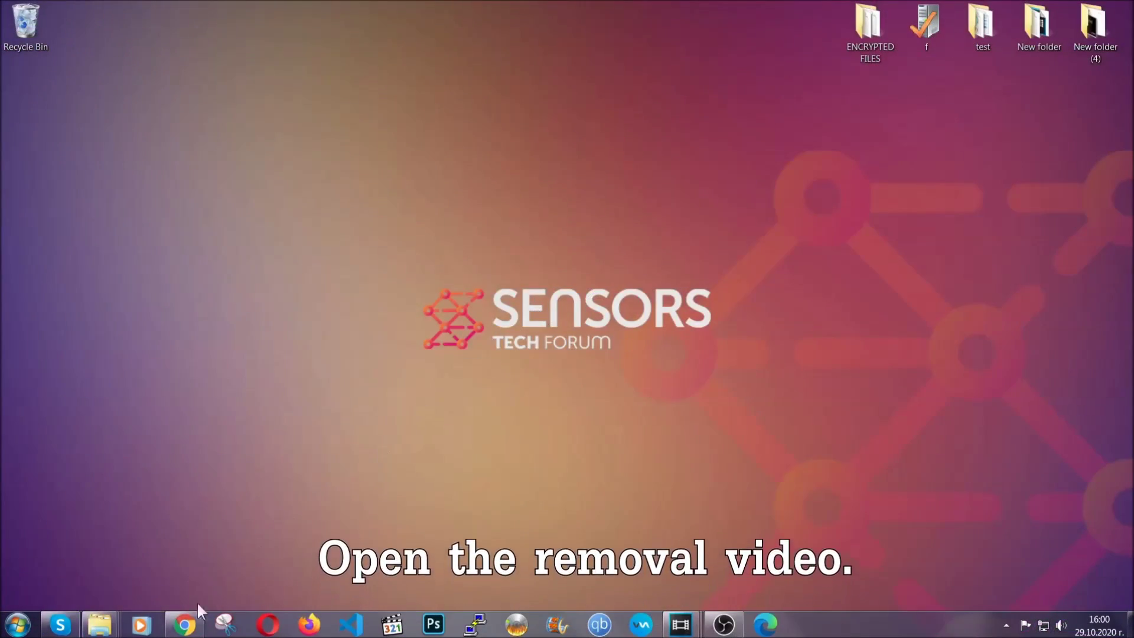
Step: In Chrome, open the full removal guide linked in the YouTube video's description
click(188, 623)
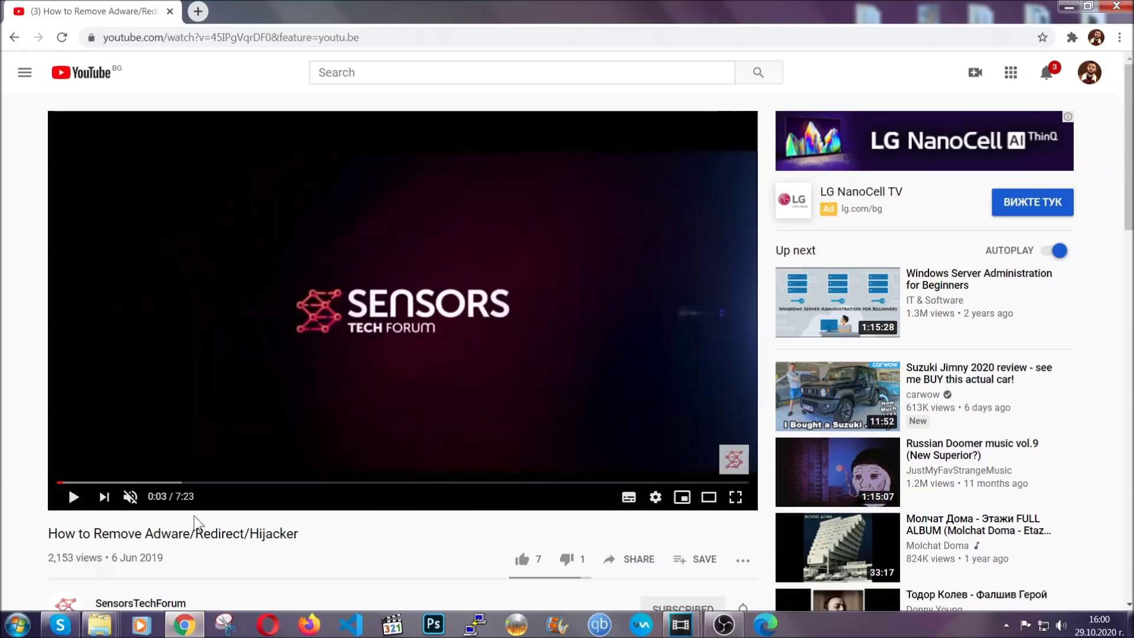
scroll(225, 417, down, 5)
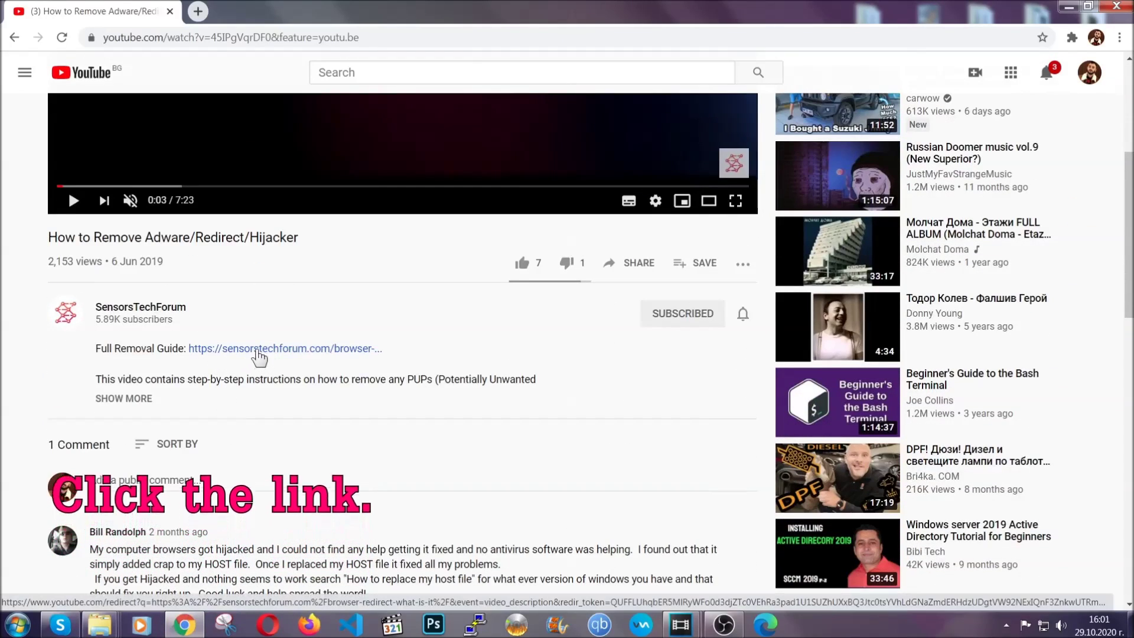
click(258, 349)
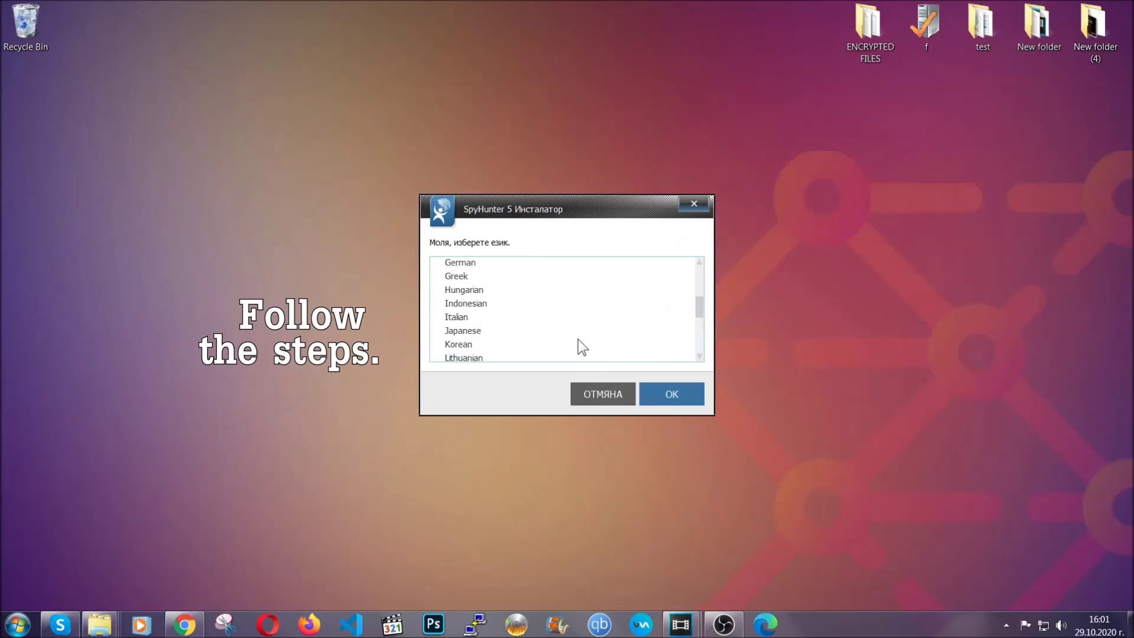
Step: Install SpyHunter 5 in English, accepting the EULA and Privacy Policy
scroll(567, 348, down, 2)
scroll(577, 349, up, 4)
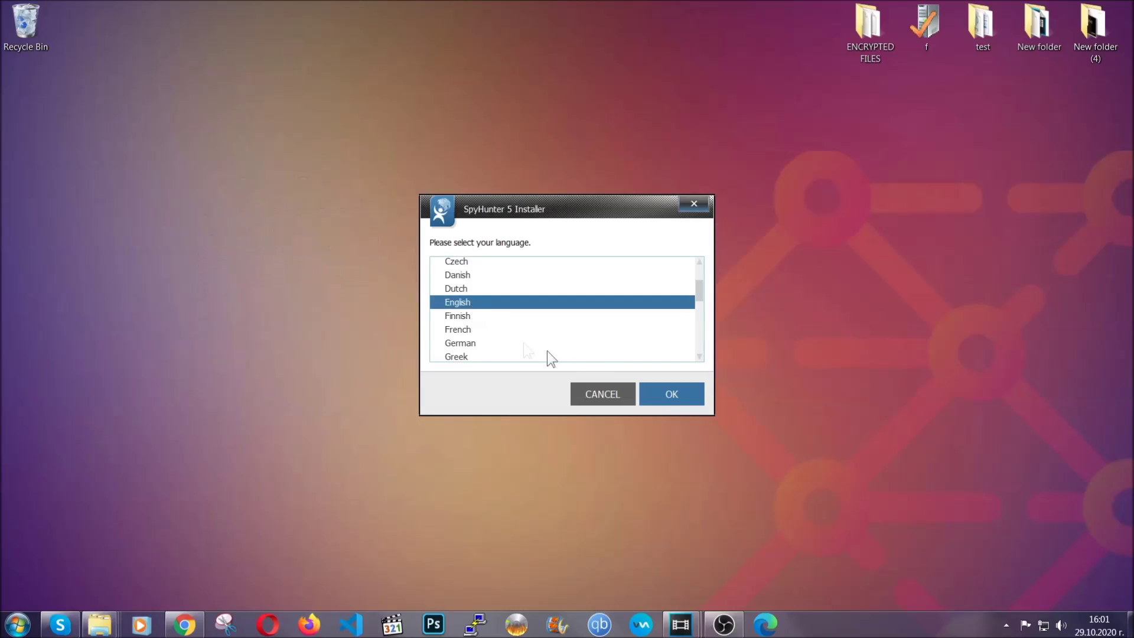
click(670, 395)
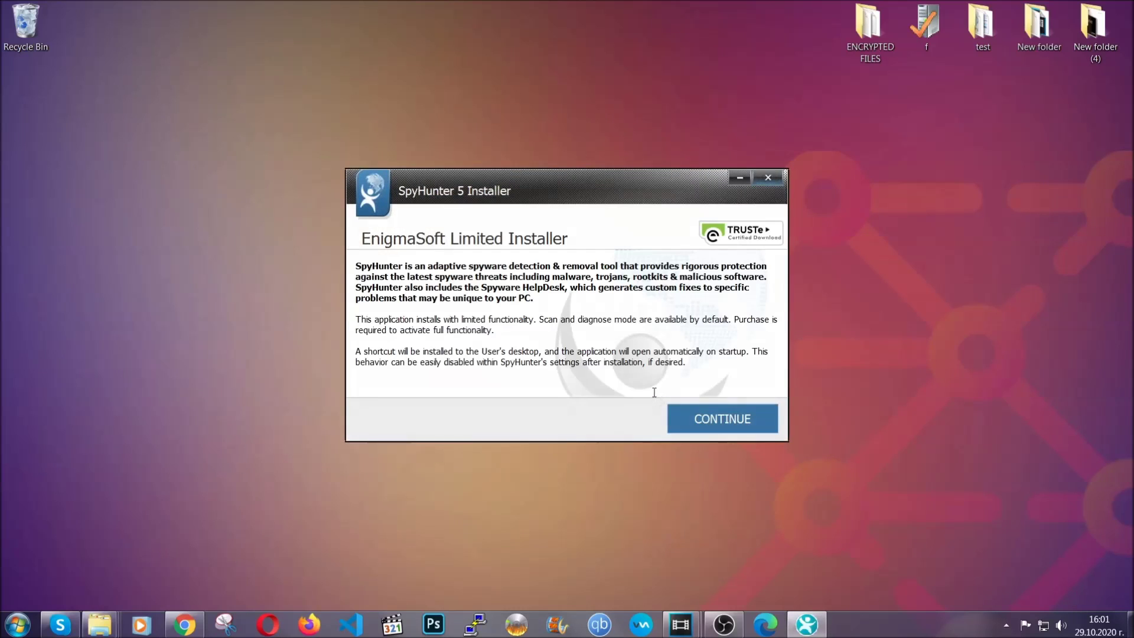
click(680, 411)
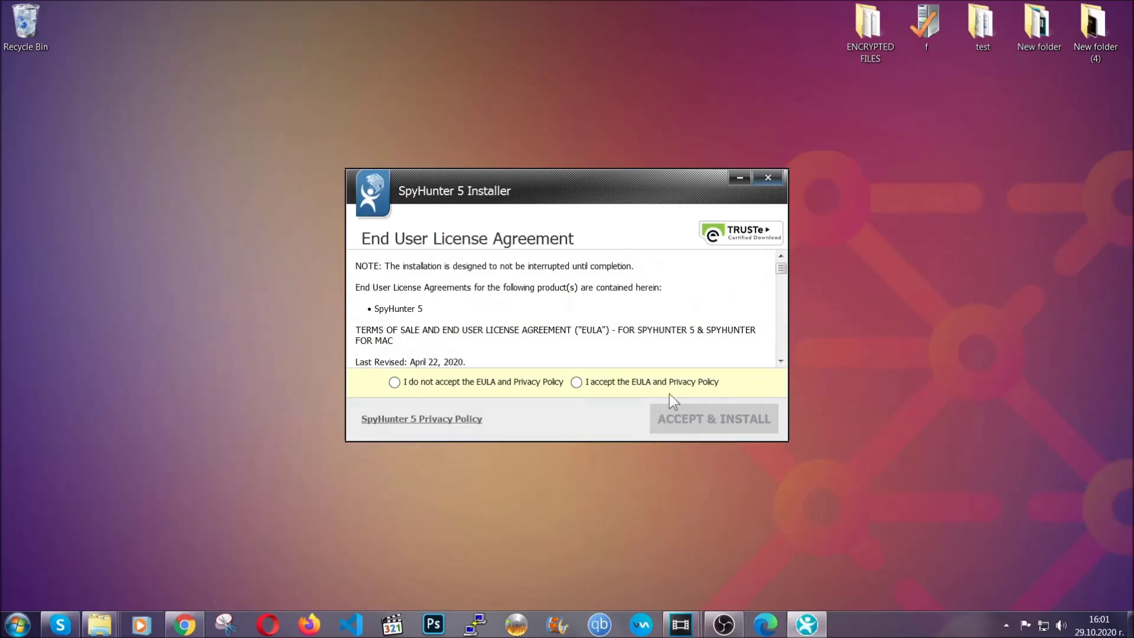
click(664, 381)
click(684, 414)
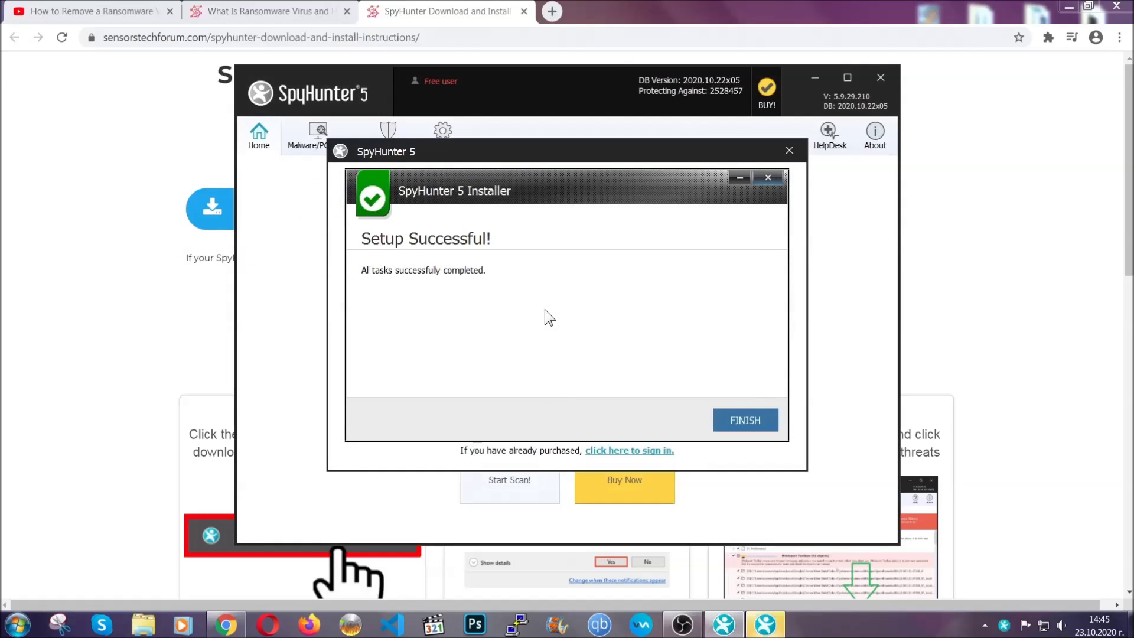
Step: Finish SpyHunter setup so the program launches and scans for threats
click(724, 422)
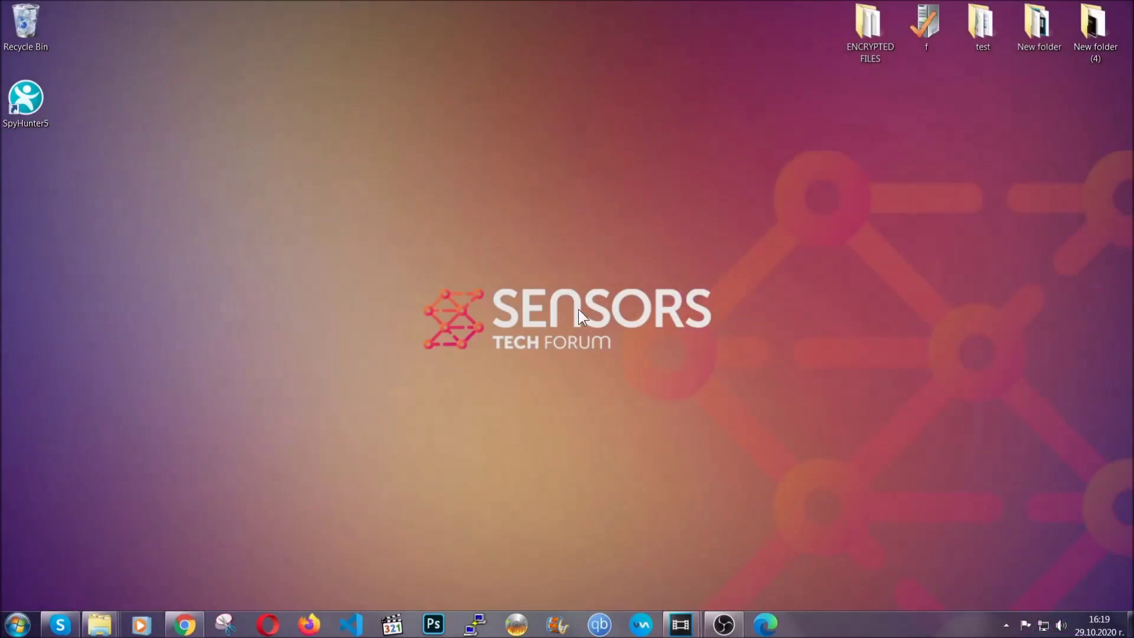
Step: Run APPWIZ.CPL, uninstall SUSPICIOUS PROGRAM, and dismiss the success notice
key(super+r)
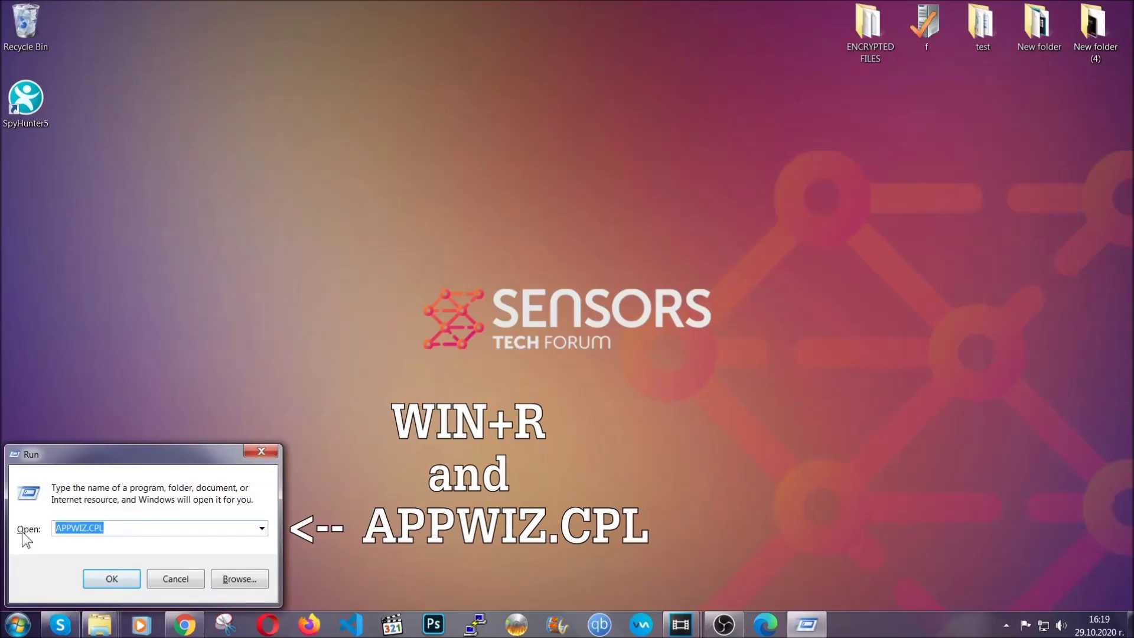
click(112, 577)
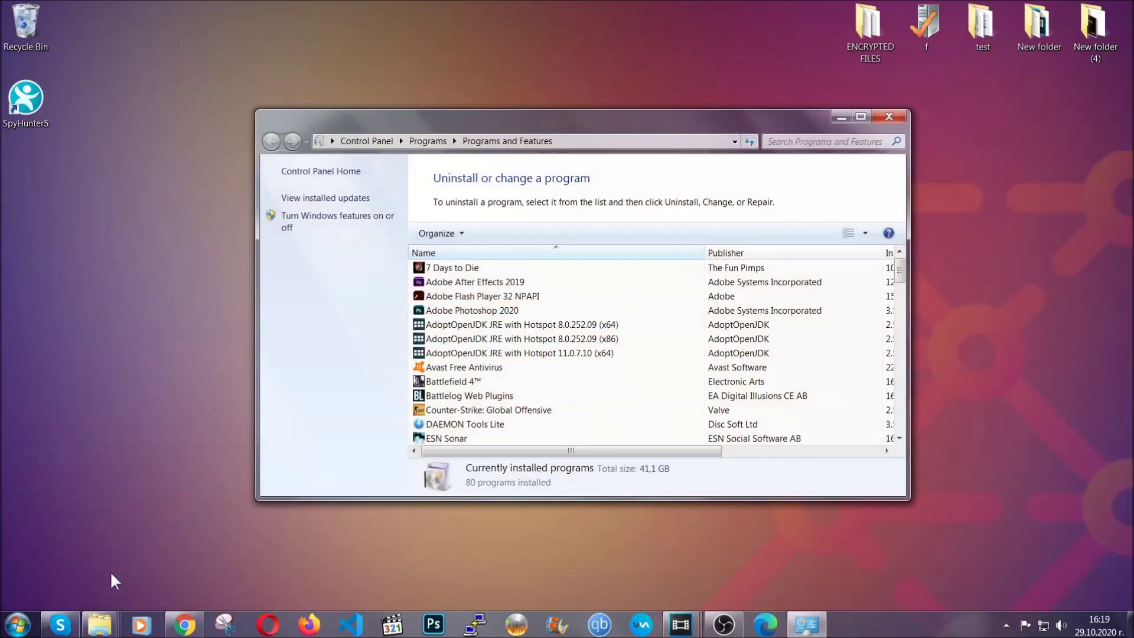
scroll(598, 317, down, 20)
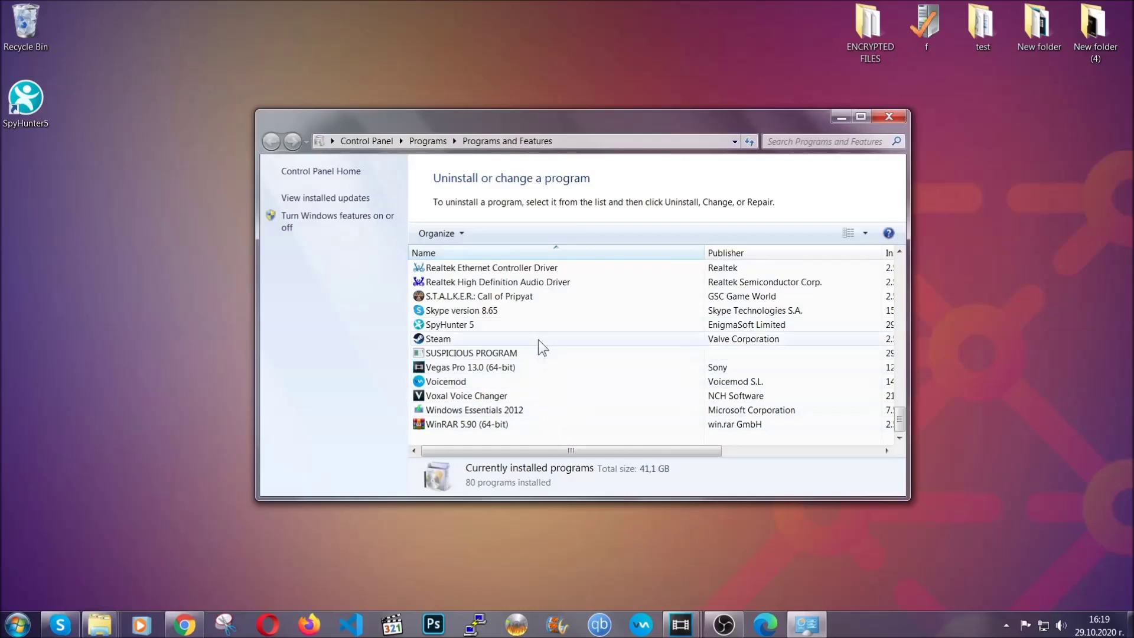
click(478, 354)
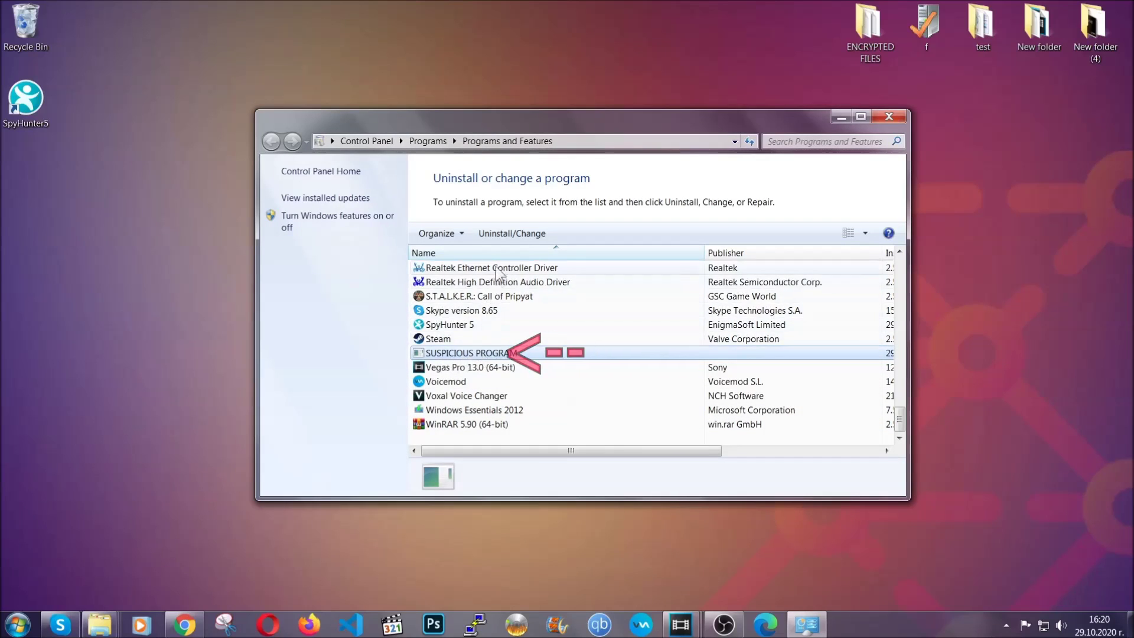
click(502, 232)
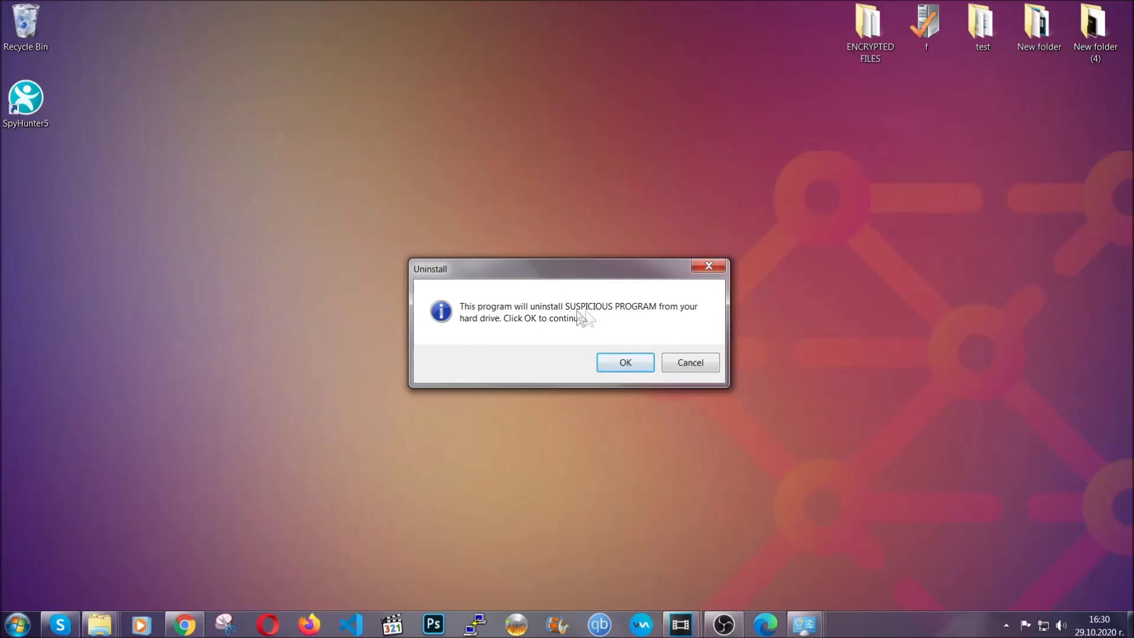
click(619, 364)
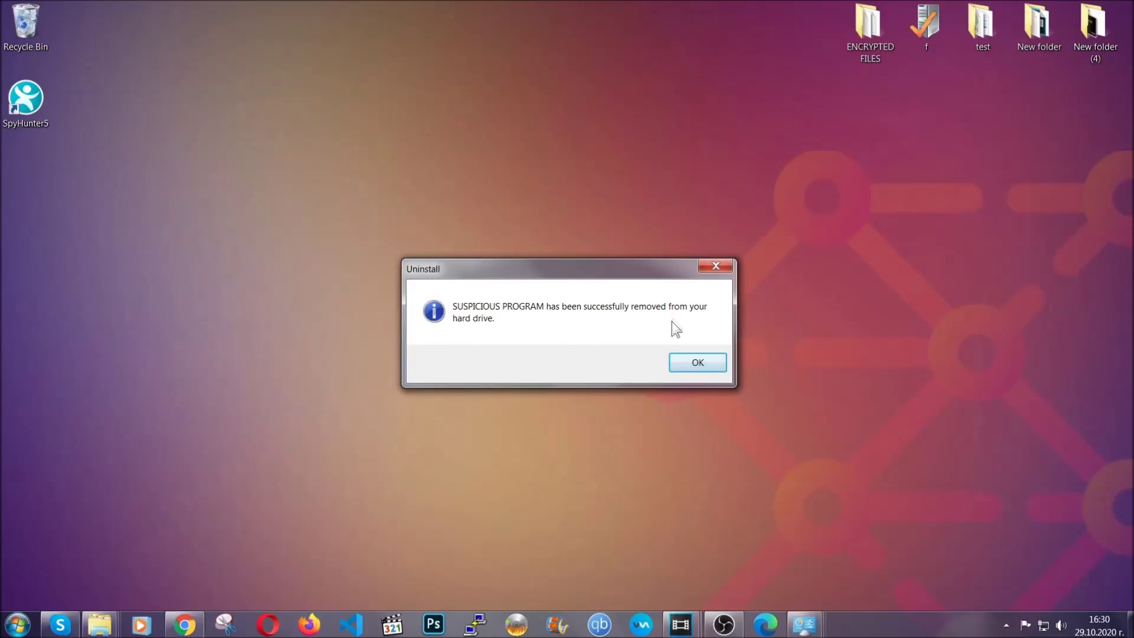
click(681, 359)
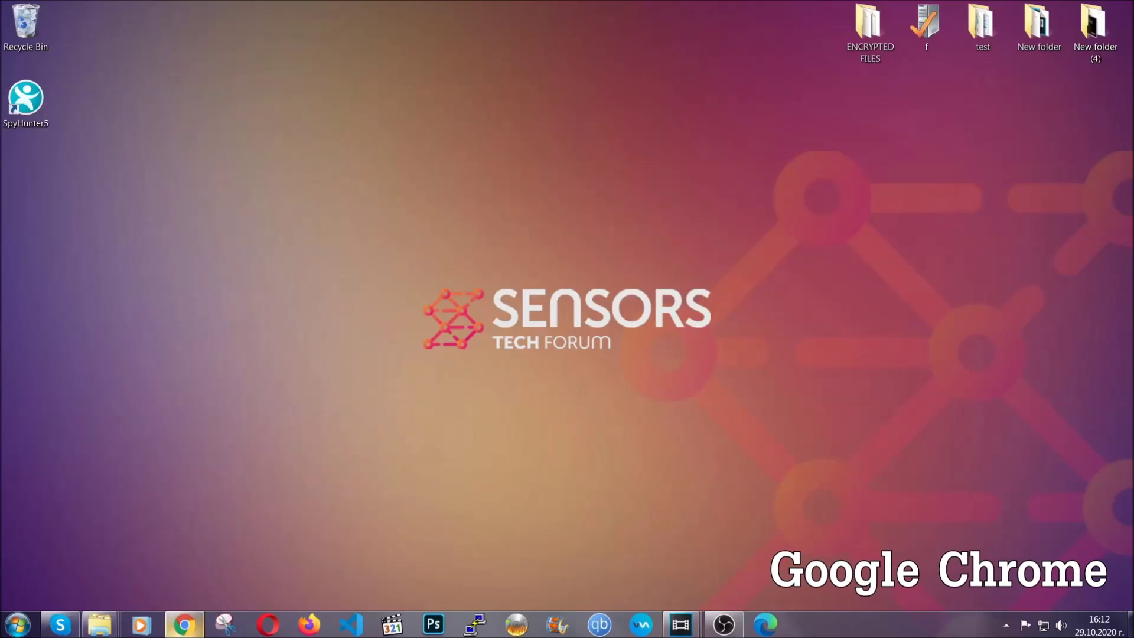
Step: Clear Chrome's all-time history, cookies, cache and autofill via chrome://settings/clearBrowserData, keeping passwords
click(192, 632)
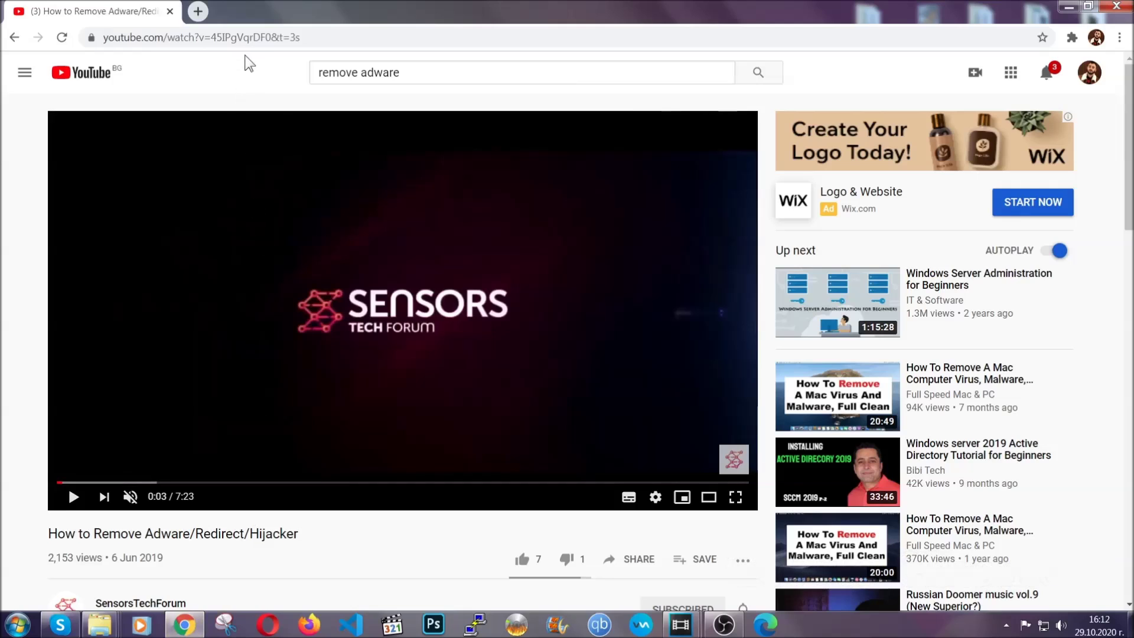
click(245, 40)
text(chro)
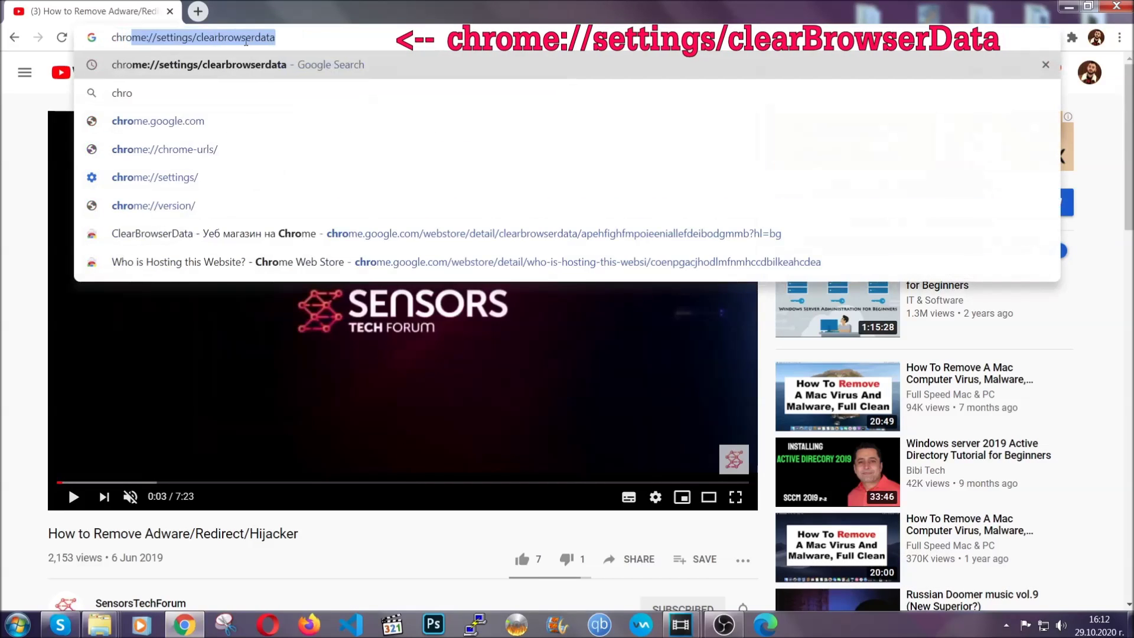
text(me:/)
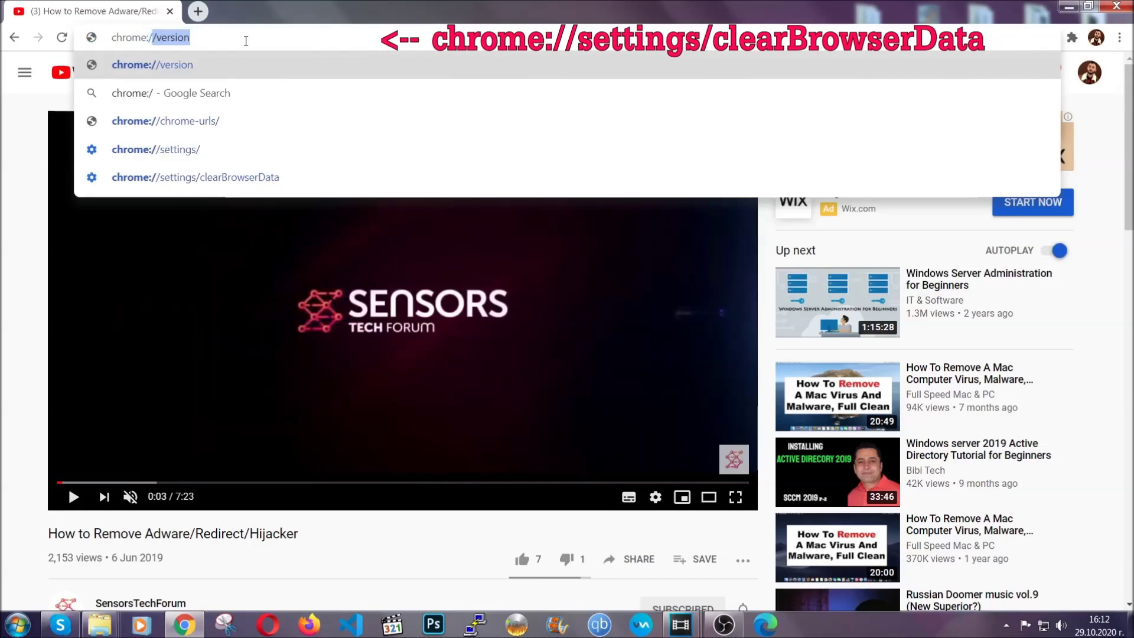
text(/setting)
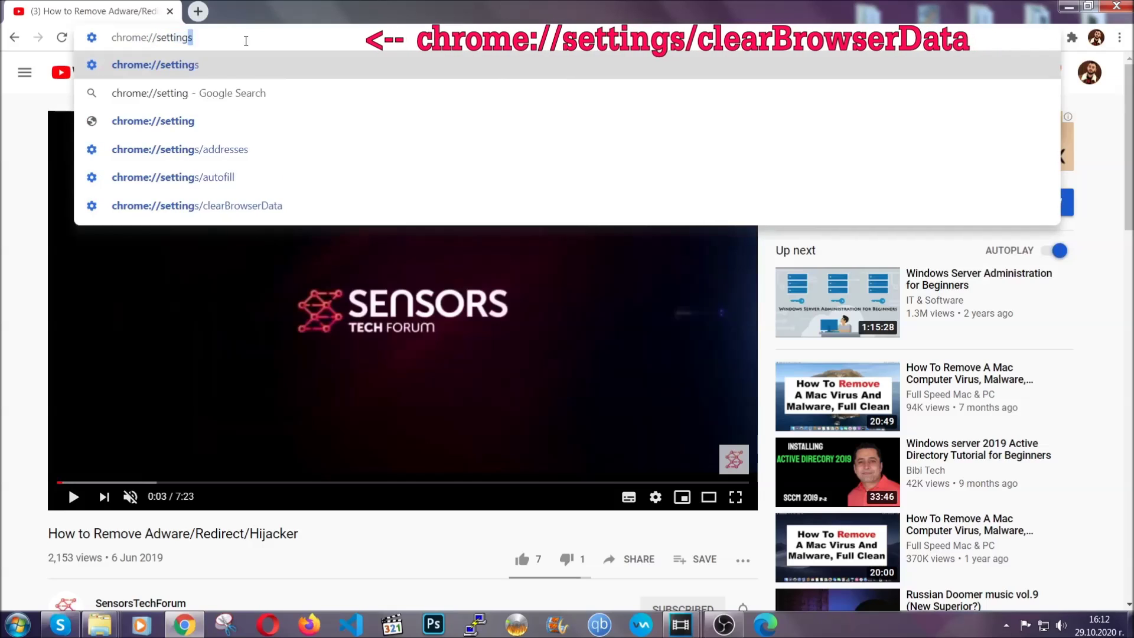
text(s/ce)
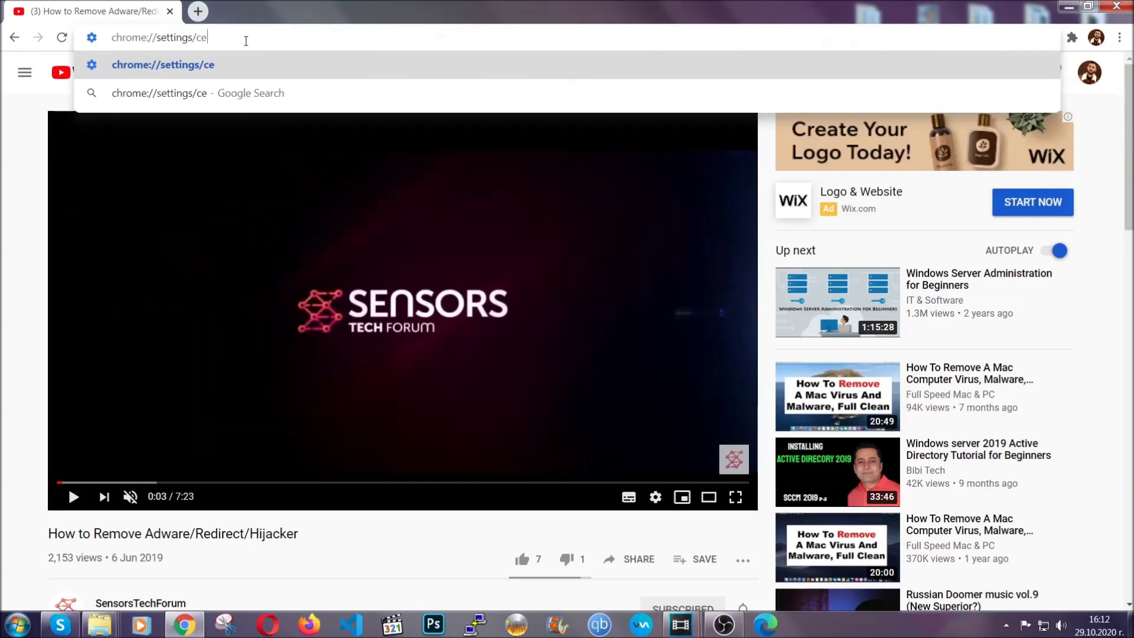
key(BackSpace)
text(lea)
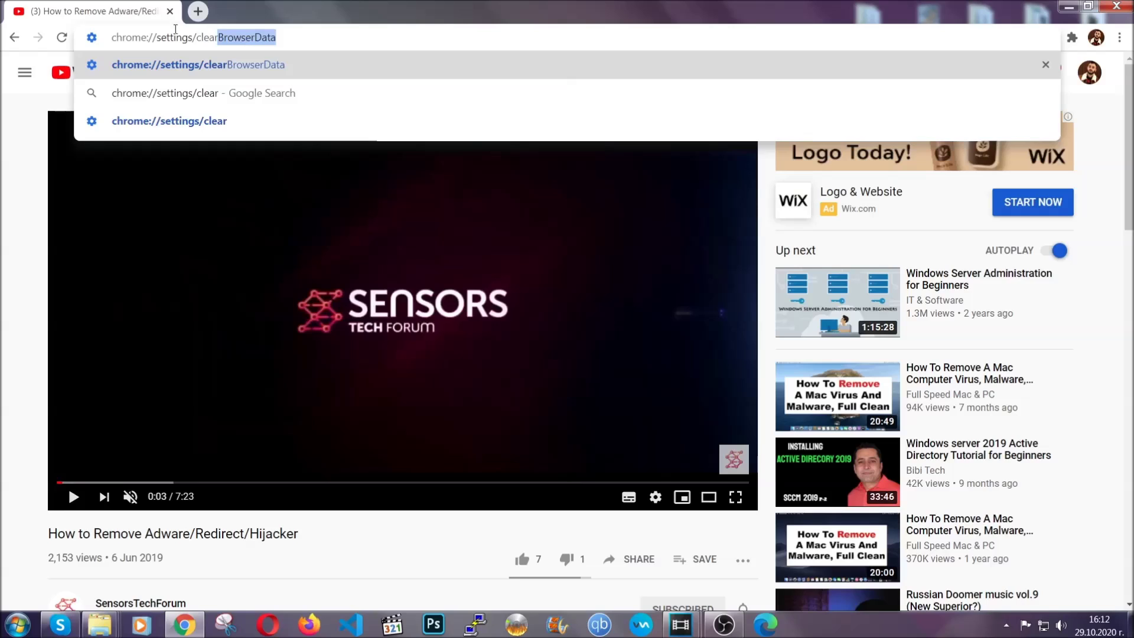
text(r)
click(159, 65)
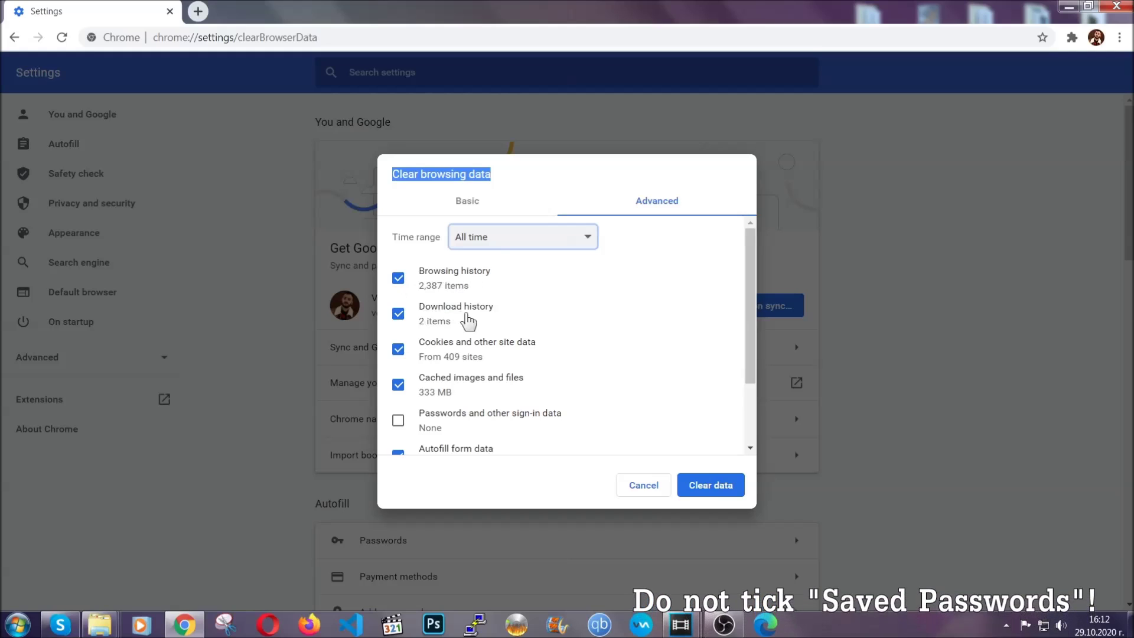
scroll(450, 384, down, 2)
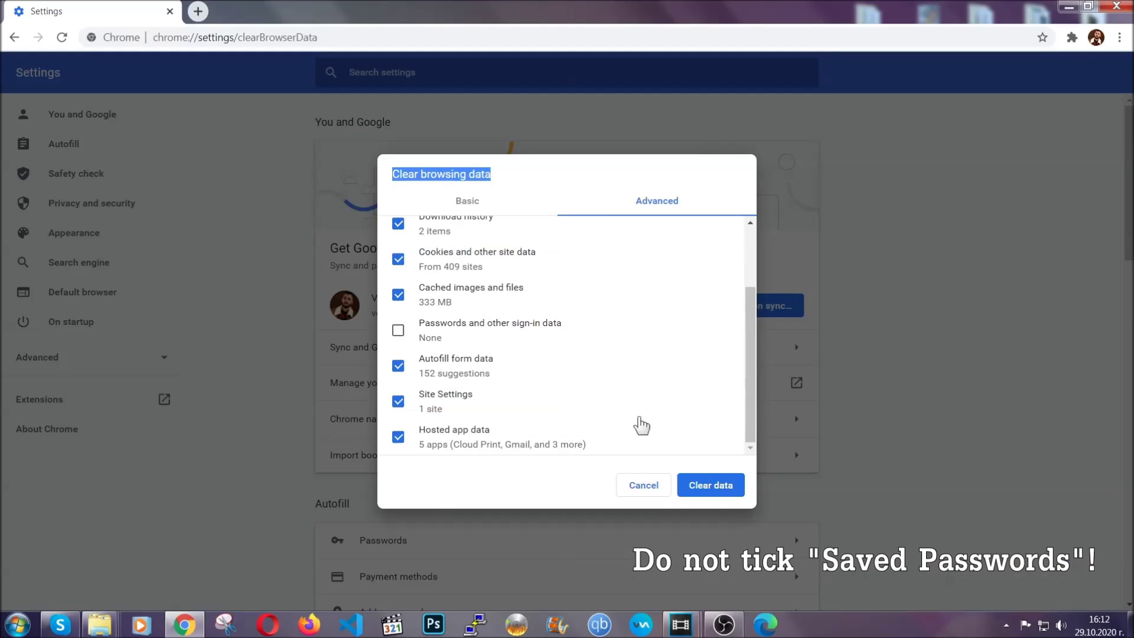
click(695, 481)
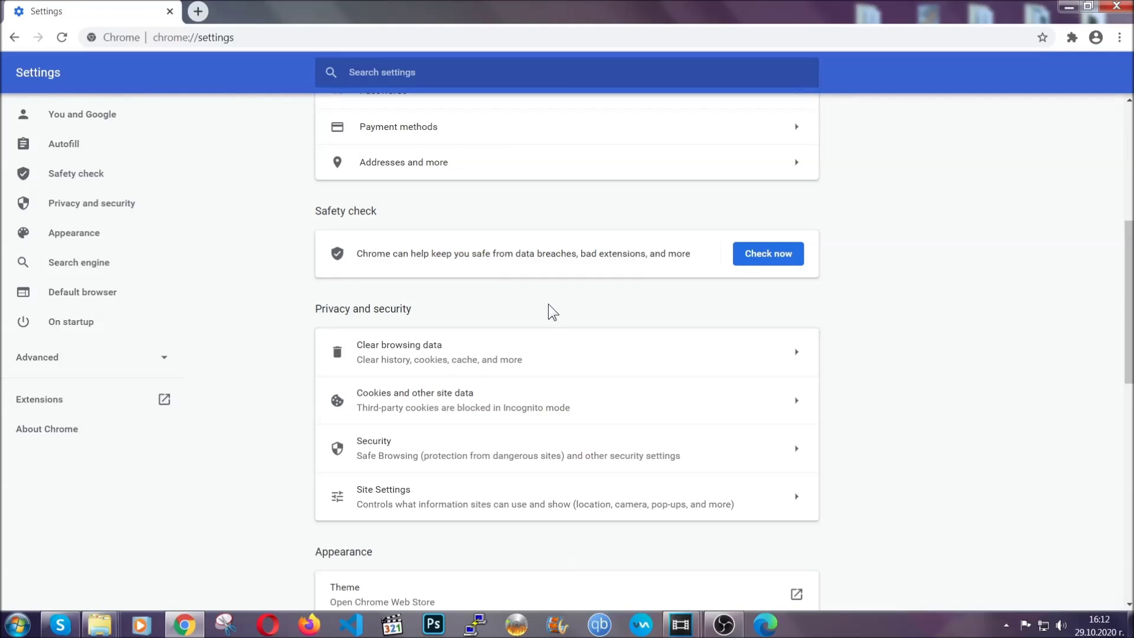
Step: Remove the Bulk Media Downloader extension from Chrome, then minimize Chrome
click(1119, 37)
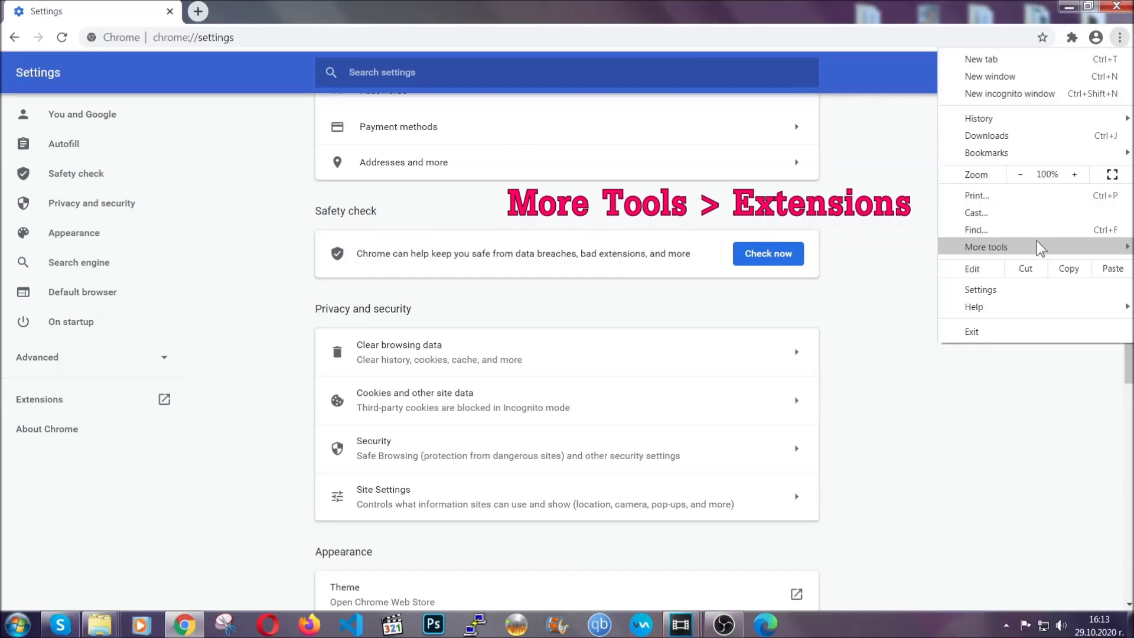
mouse_move(1038, 247)
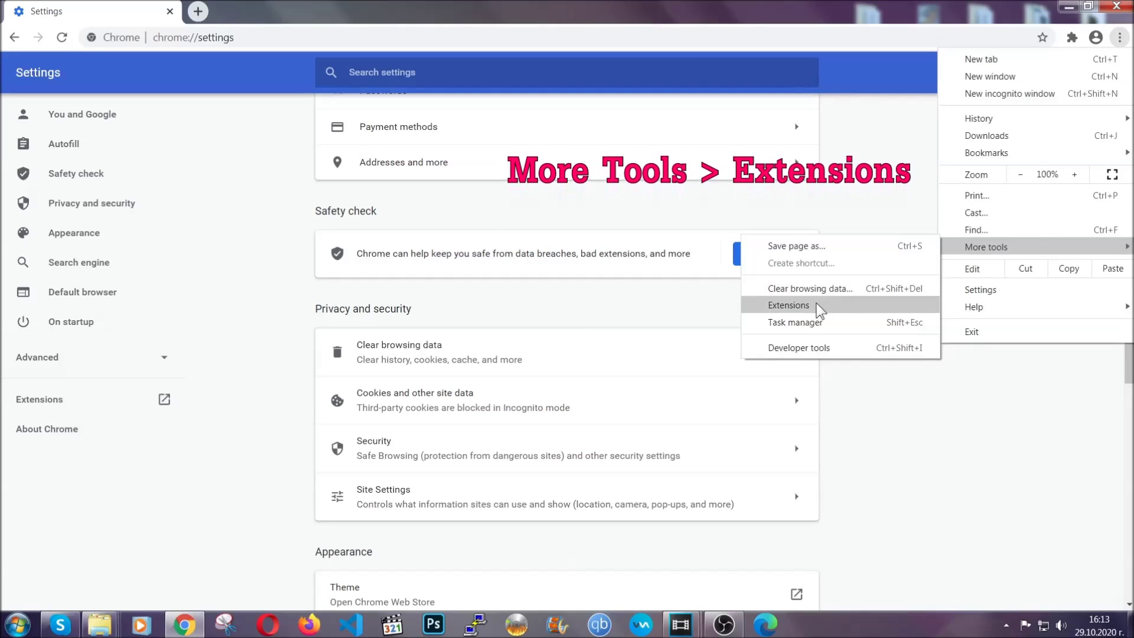
click(788, 305)
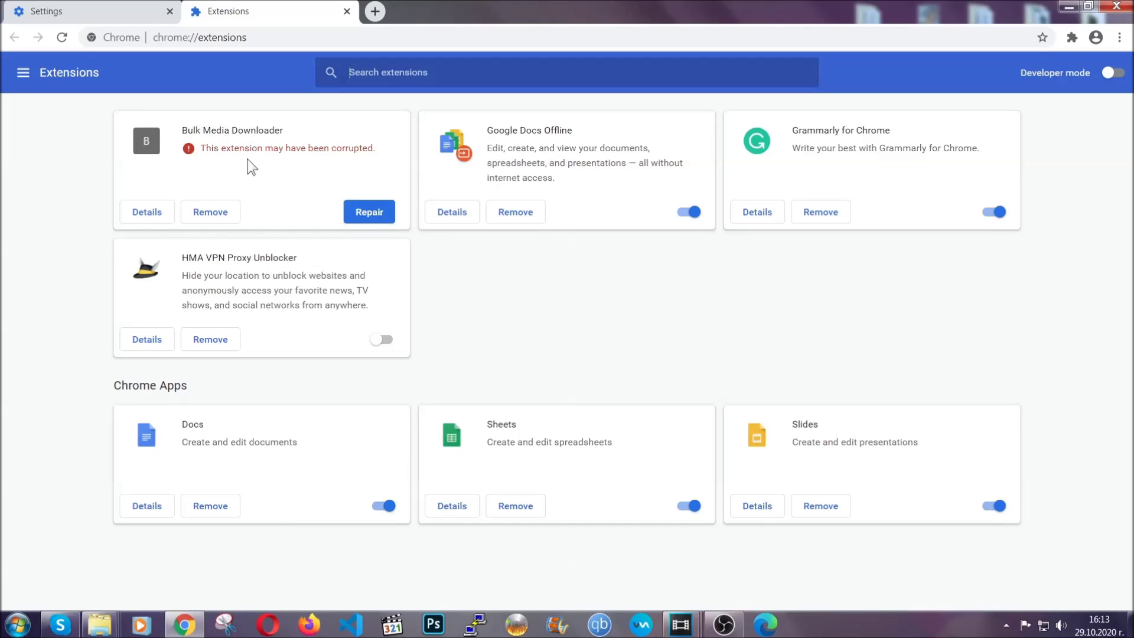
click(210, 212)
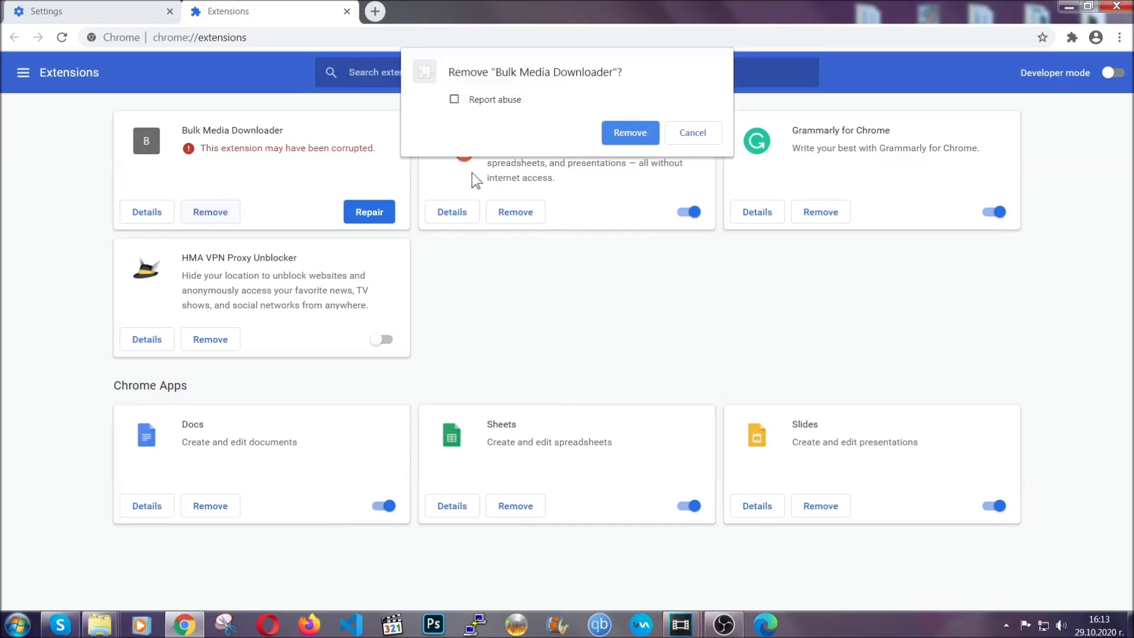
click(611, 131)
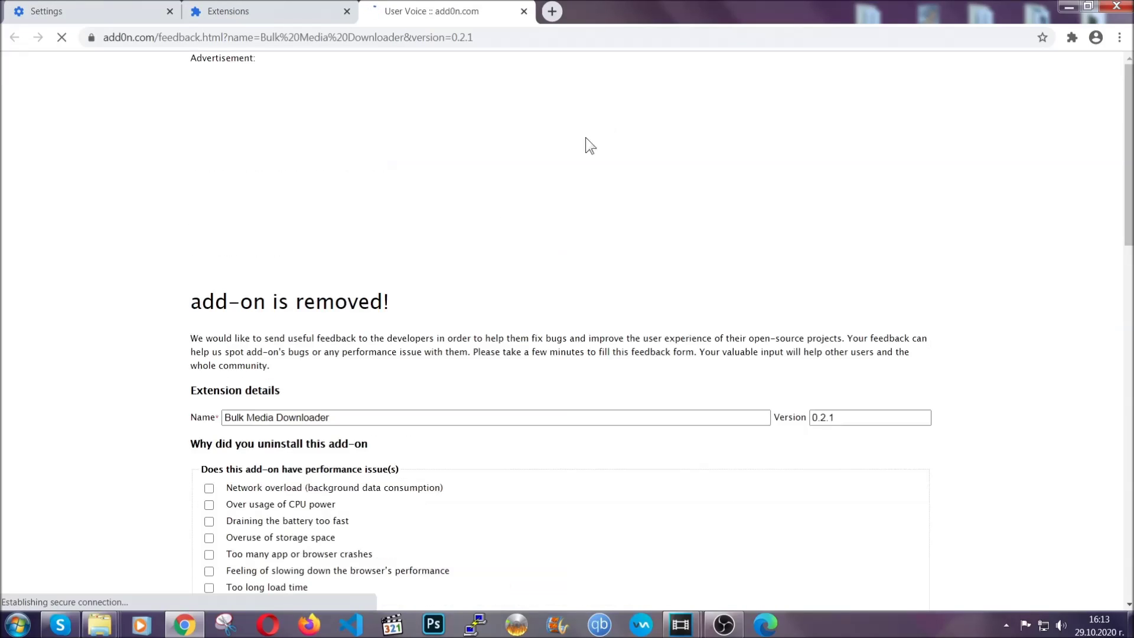
click(288, 12)
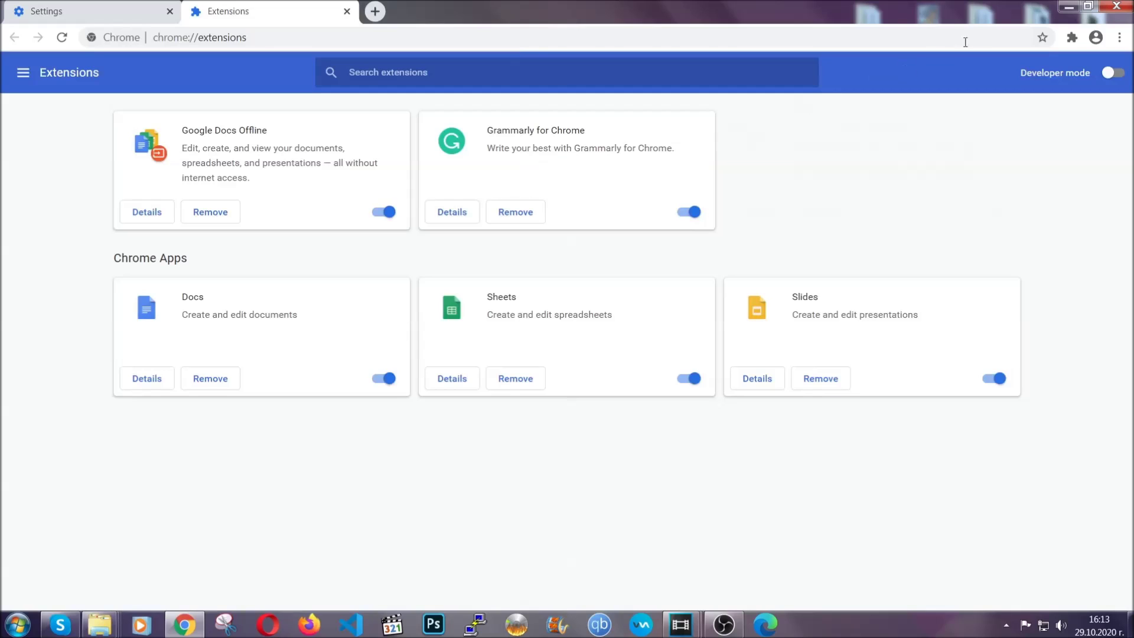
click(1059, 7)
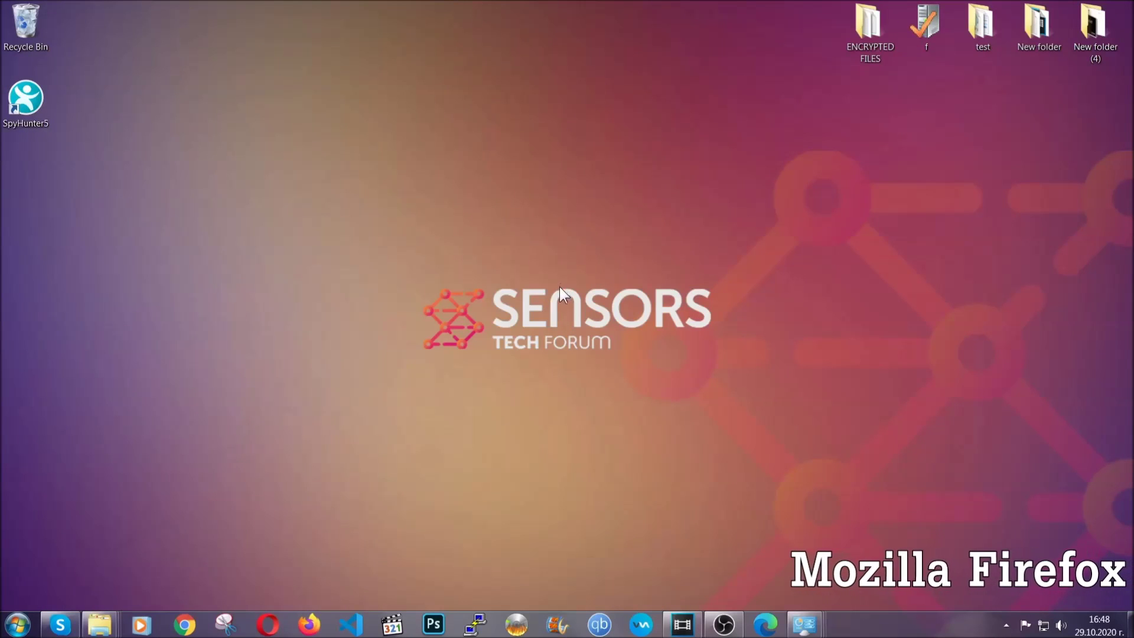
Step: Load about:support in Firefox and start Refresh Firefox
click(308, 620)
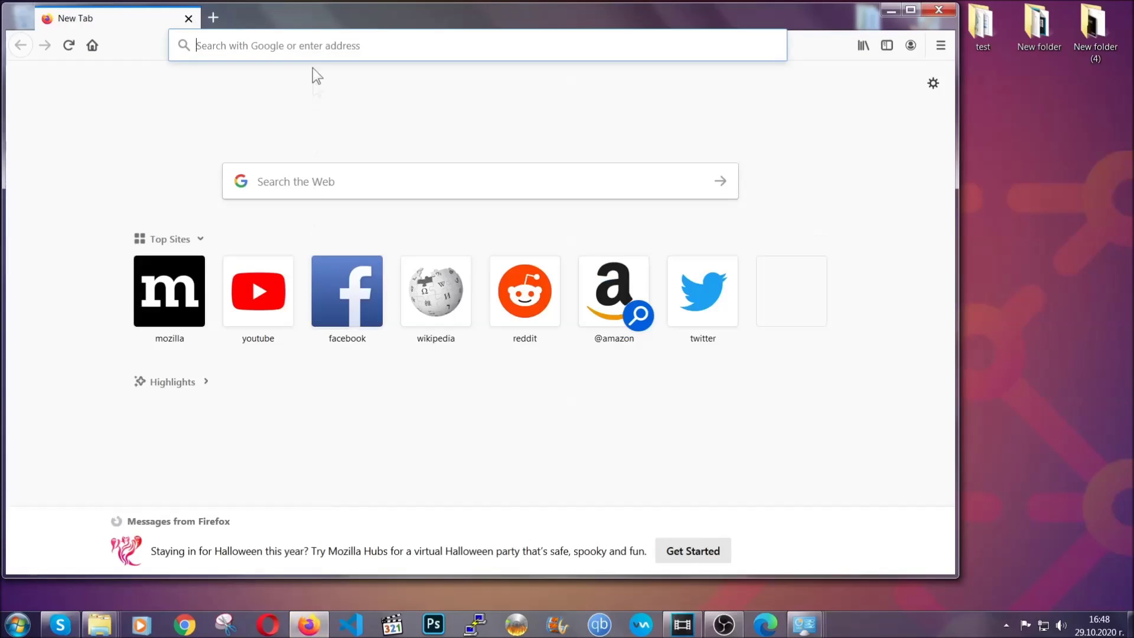
click(311, 45)
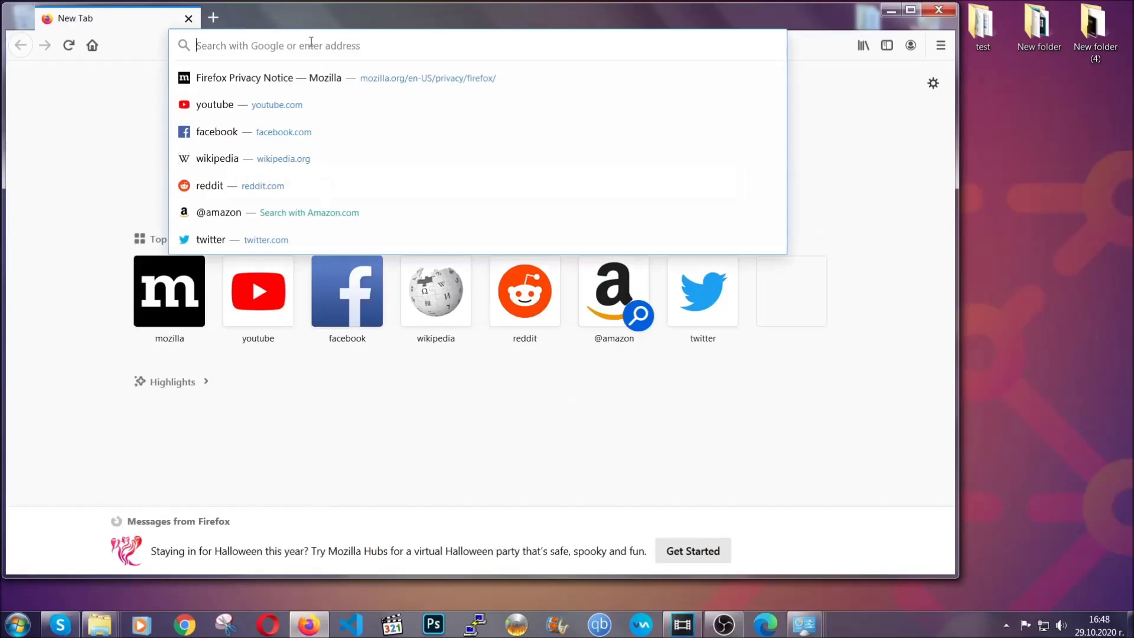
text(about:support)
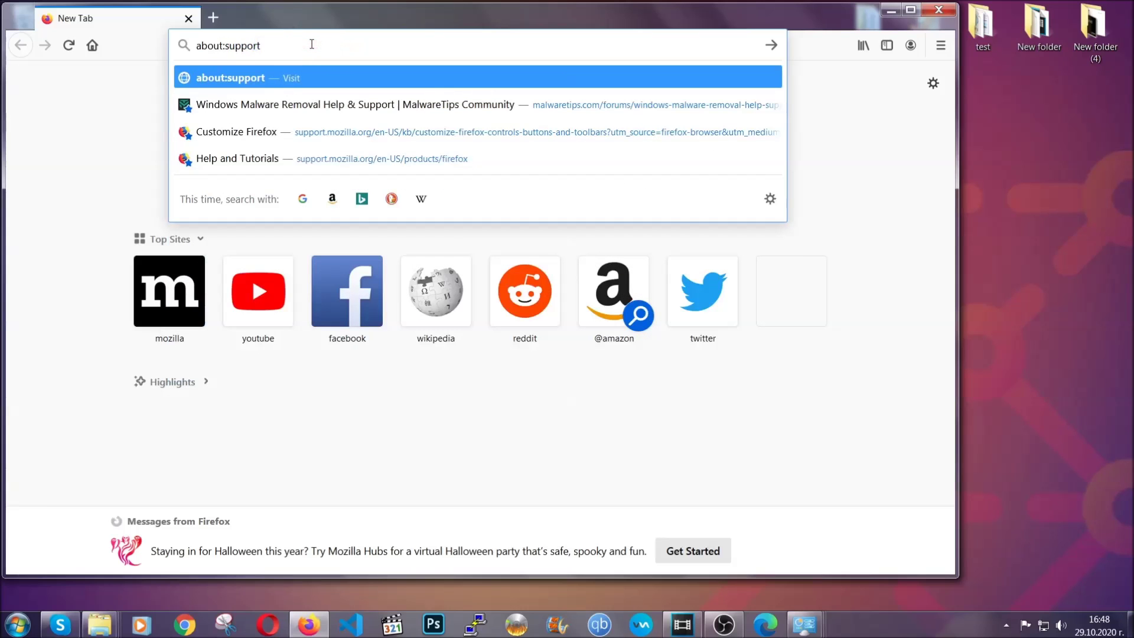
key(Return)
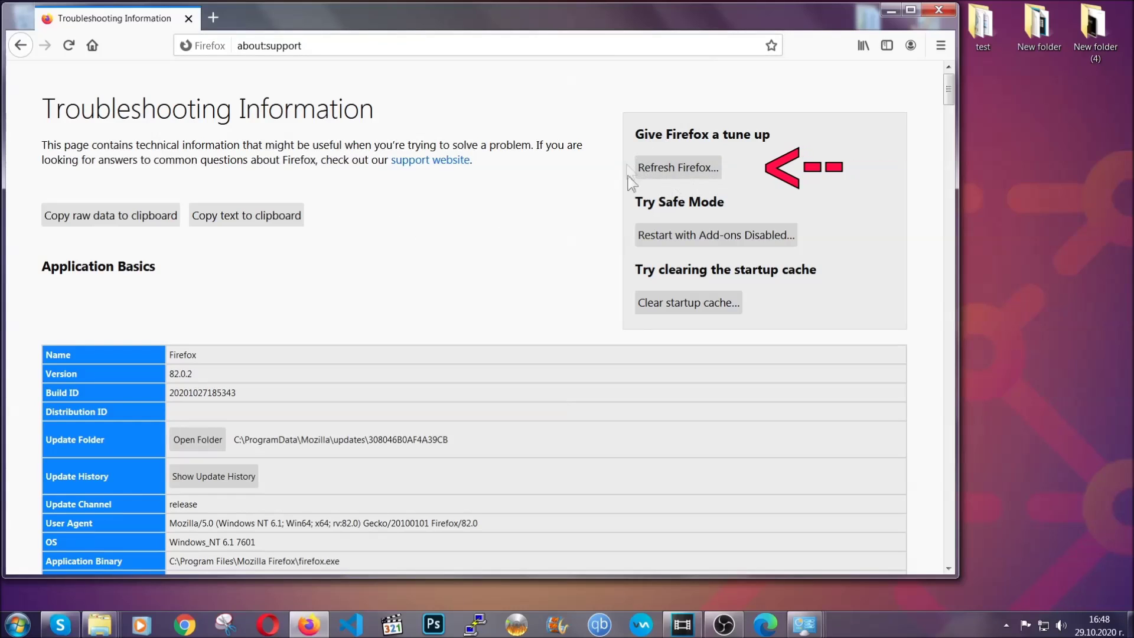
click(670, 172)
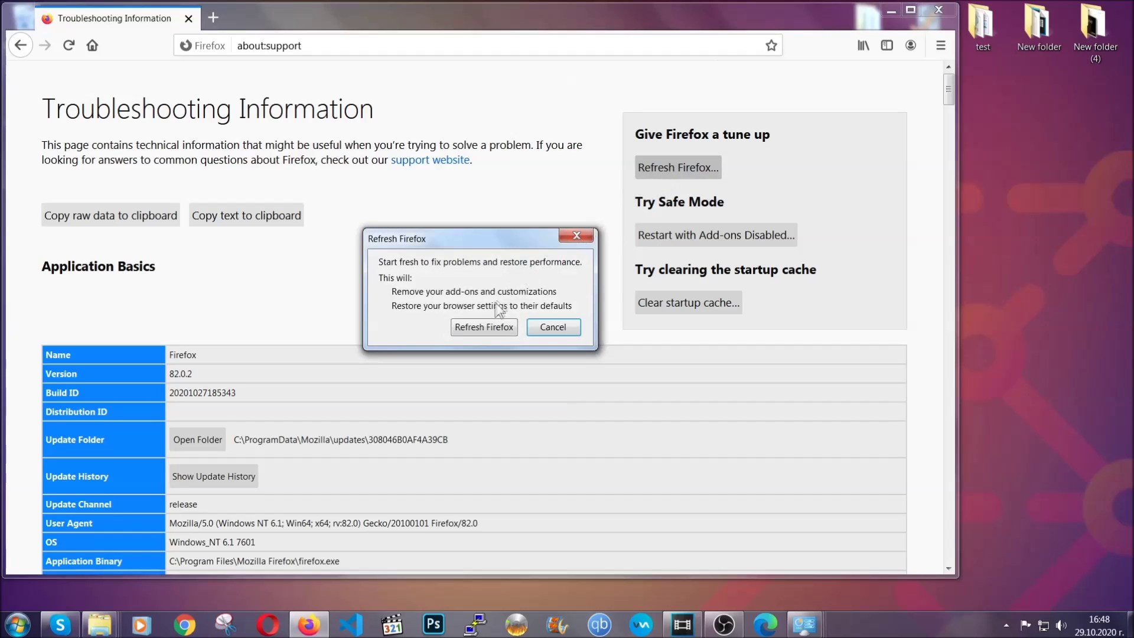
Step: Confirm the Firefox refresh, finish the Import Wizard, and minimize Firefox
click(483, 328)
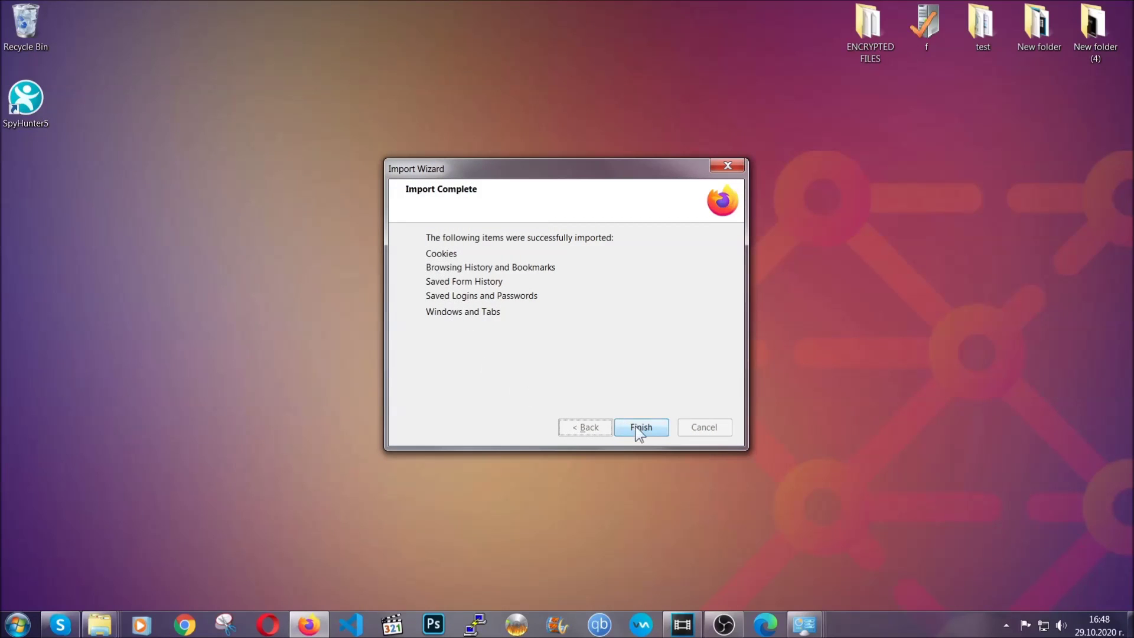
click(638, 428)
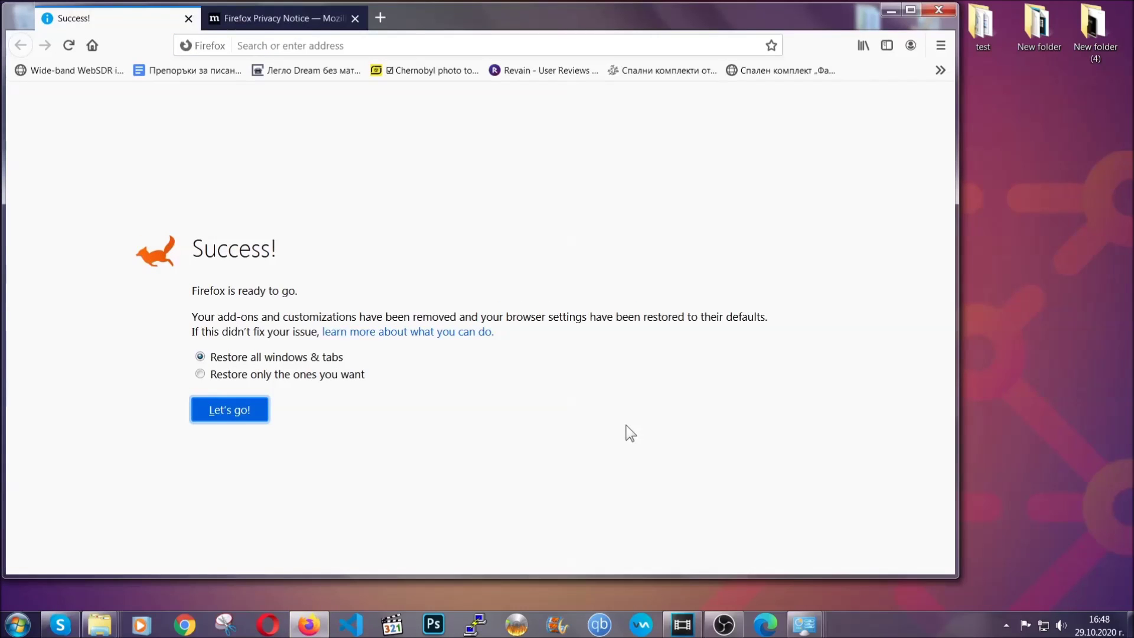
click(889, 10)
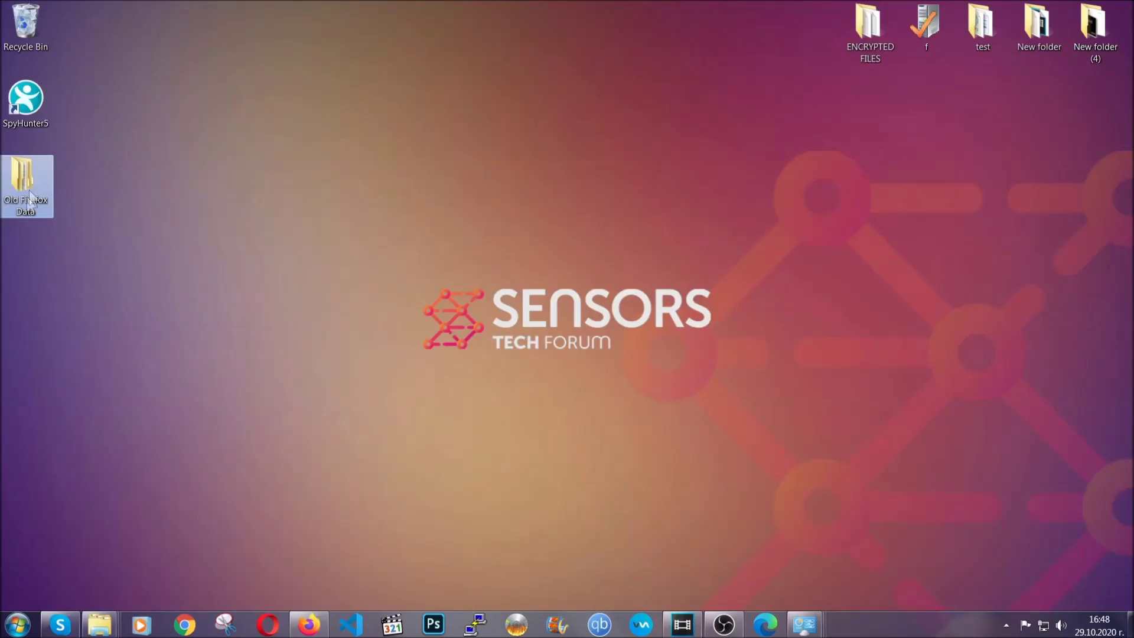
Step: Clear Edge's browsing data for All time via edge://settings/clearBrowserData, leaving passwords unticked
mouse_move(16, 216)
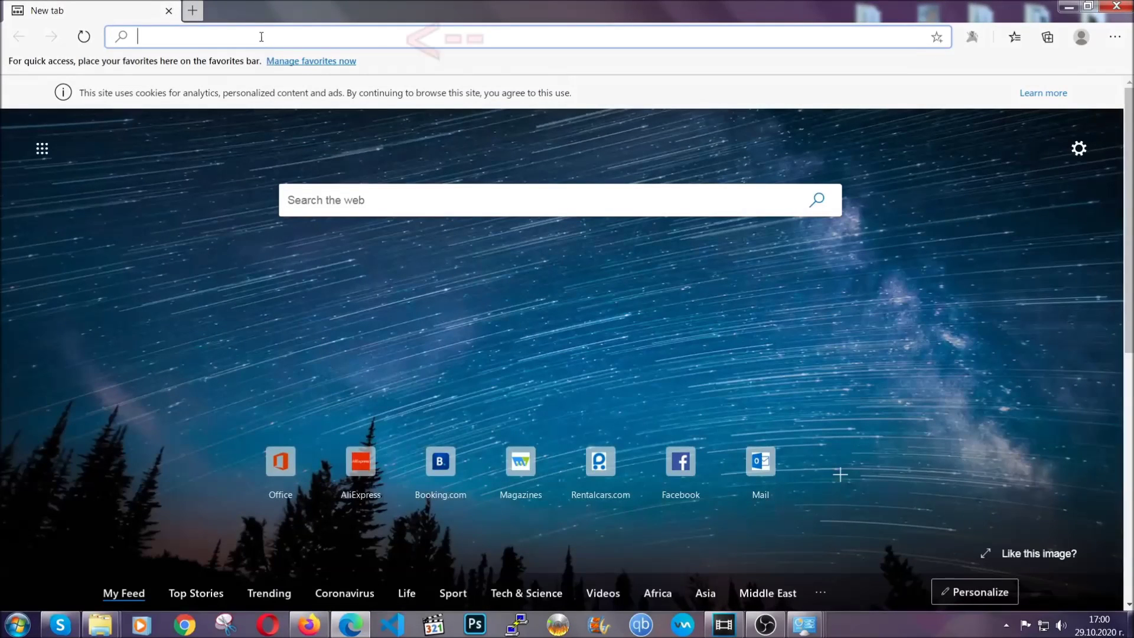
text(edge:)
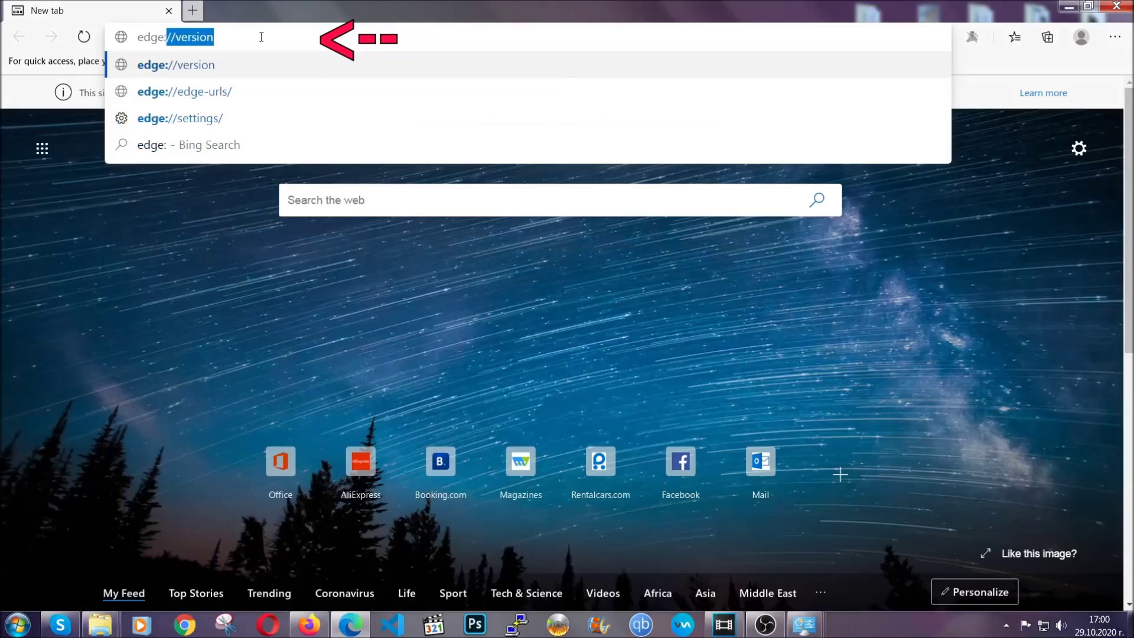
text(//setting)
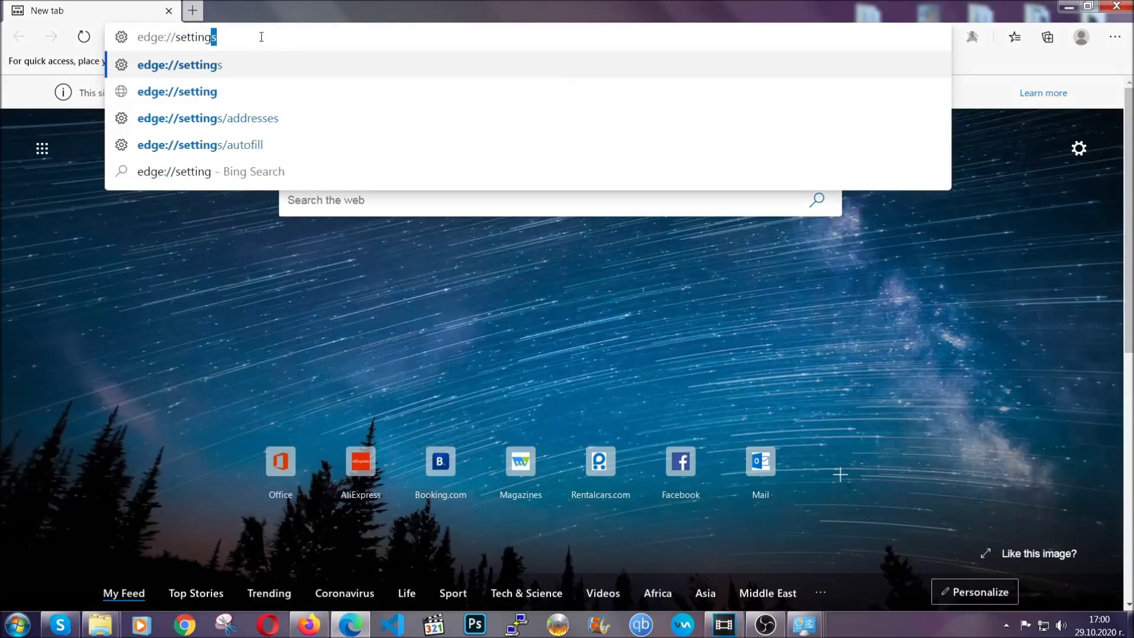
text(s/cle)
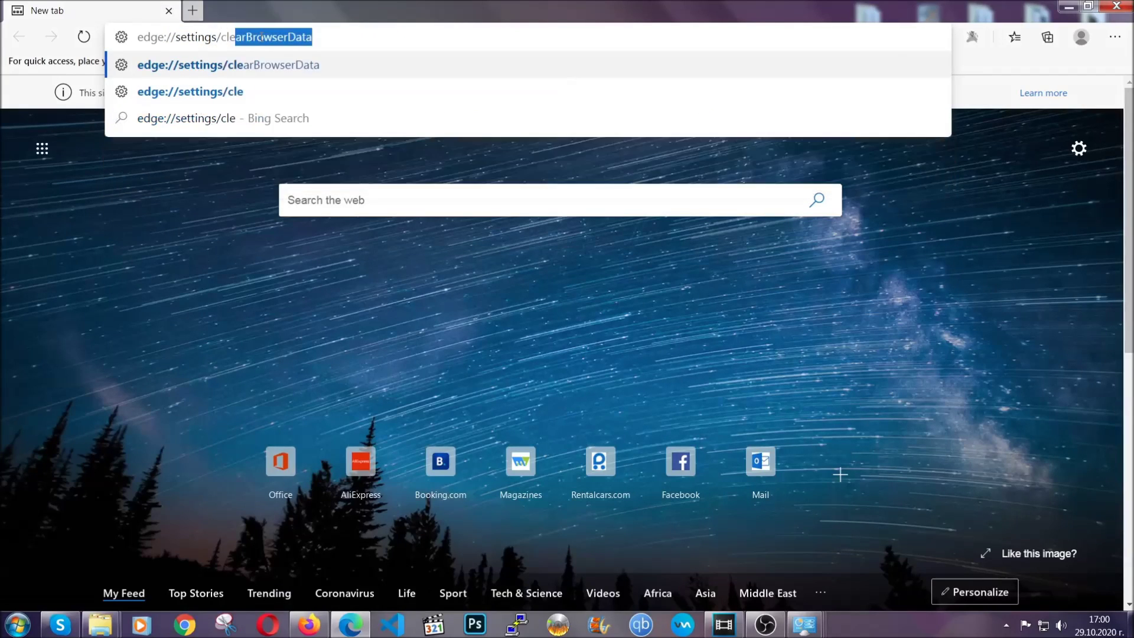
text(arBrowserDa)
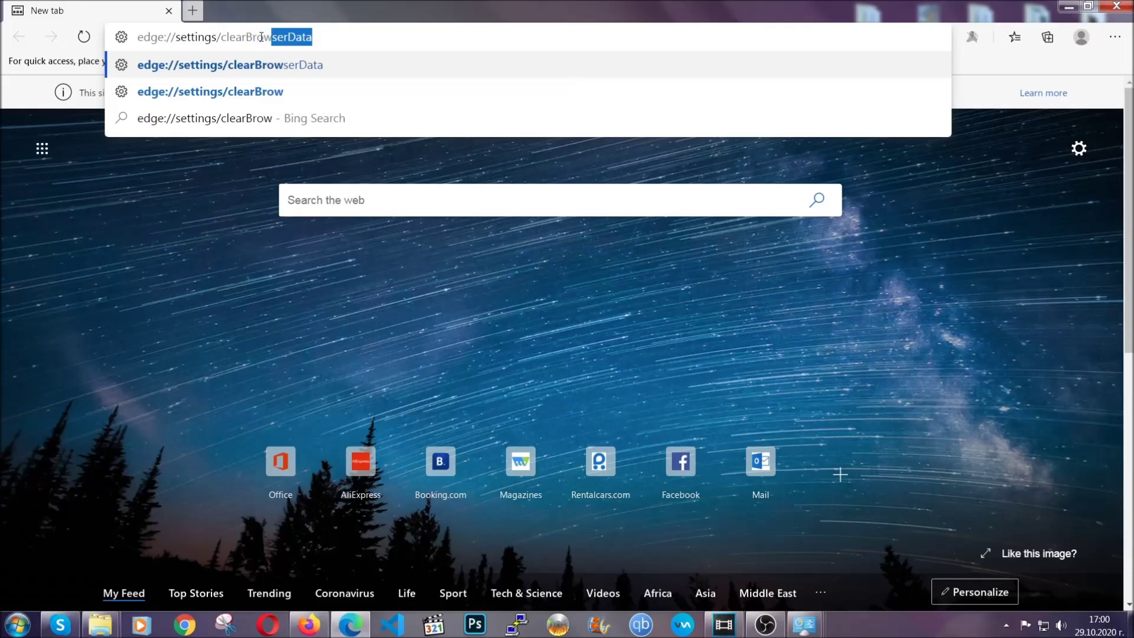
text(ta)
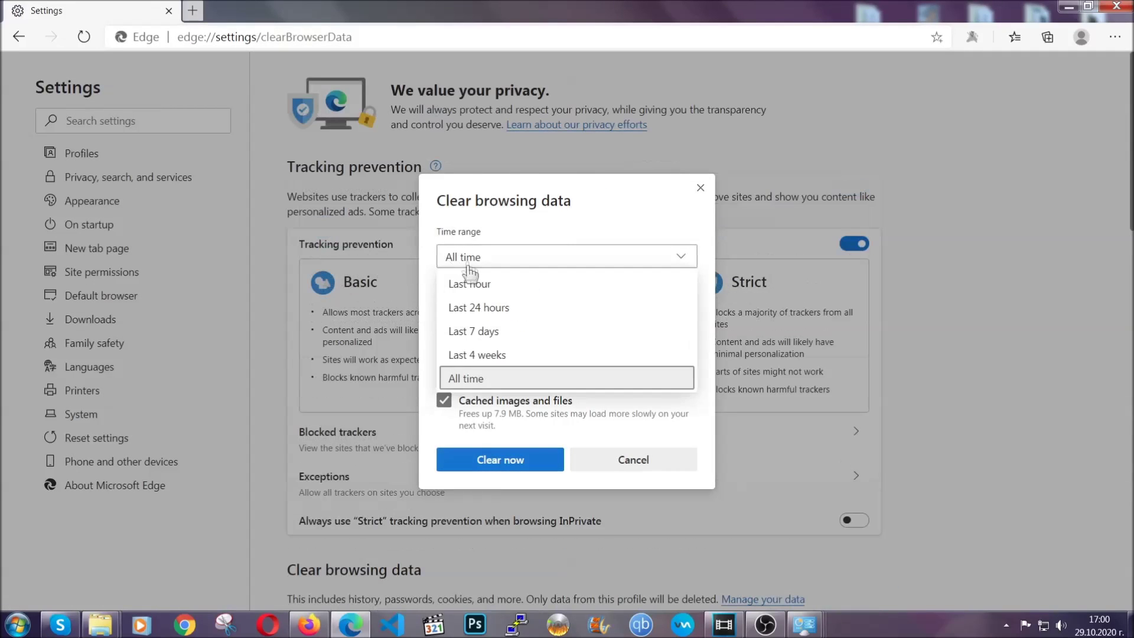
click(471, 378)
scroll(479, 363, down, 3)
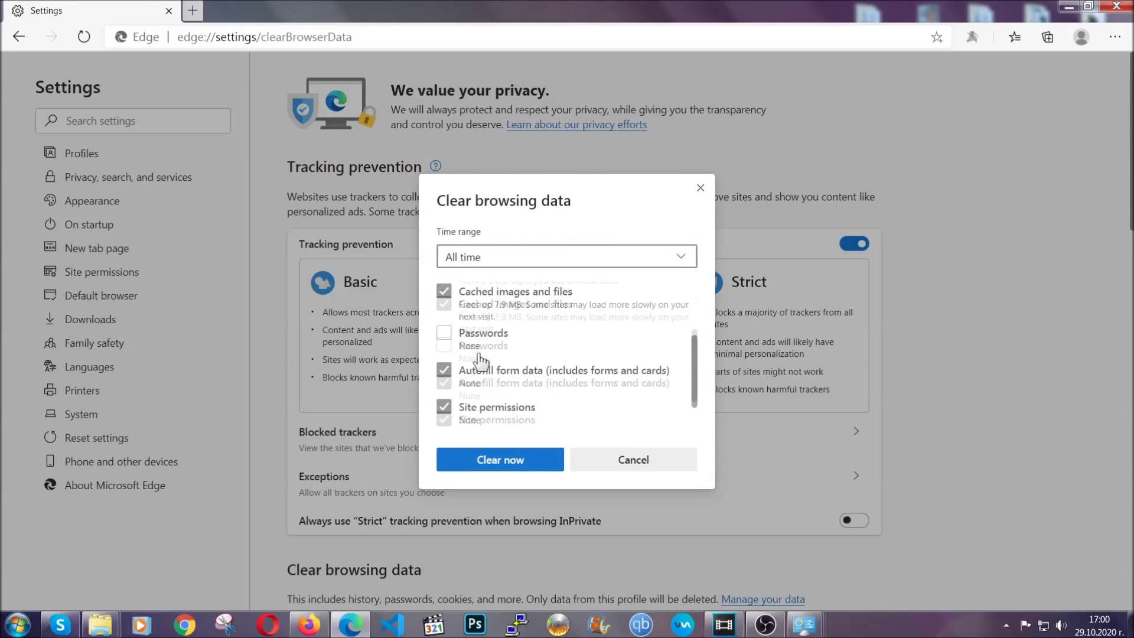
click(493, 464)
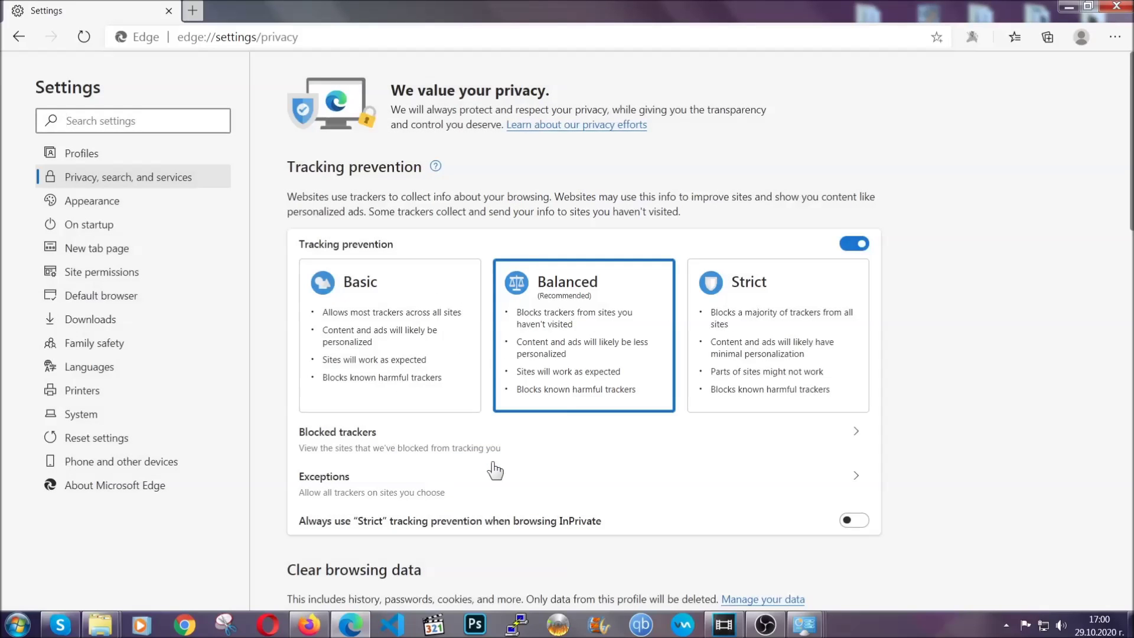
Step: Remove Edge's only installed extension and close Edge
click(1114, 37)
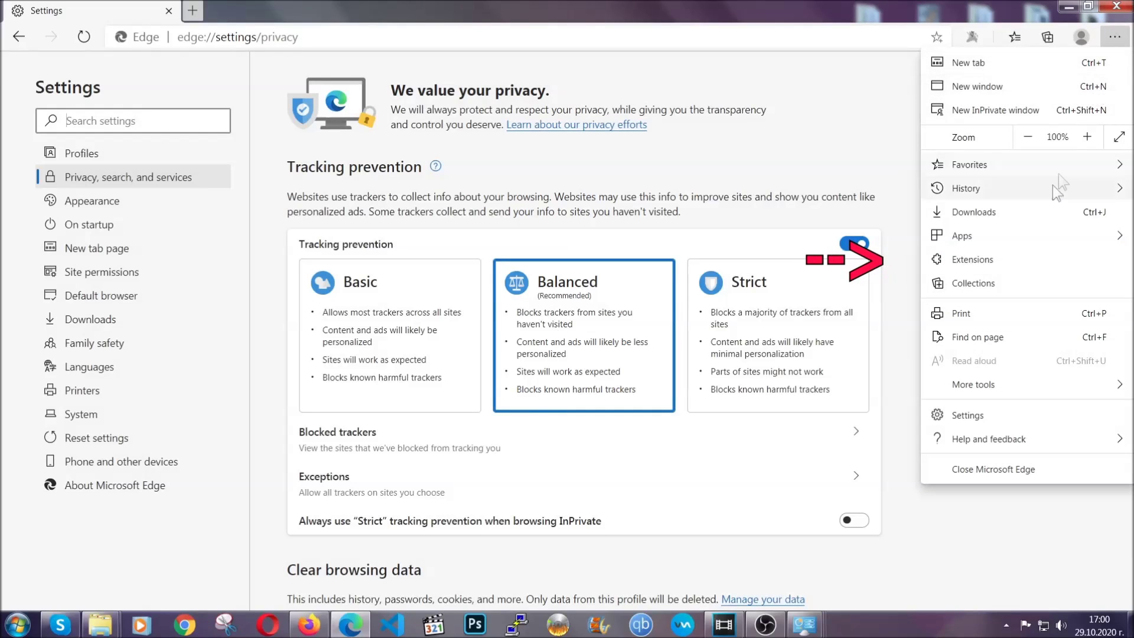
click(1033, 255)
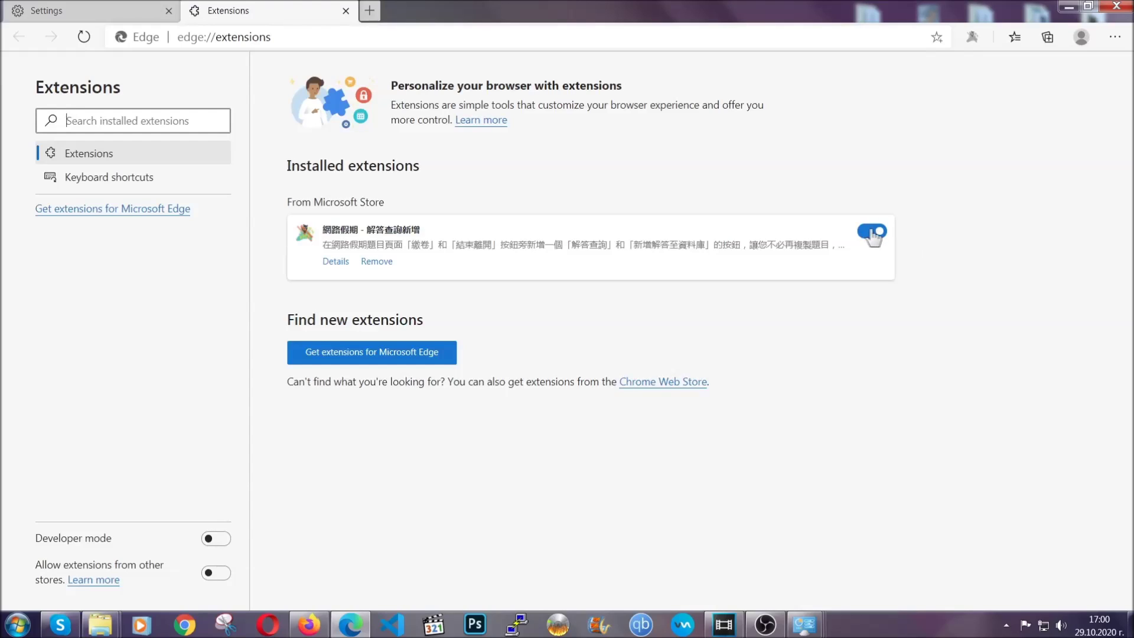
click(372, 263)
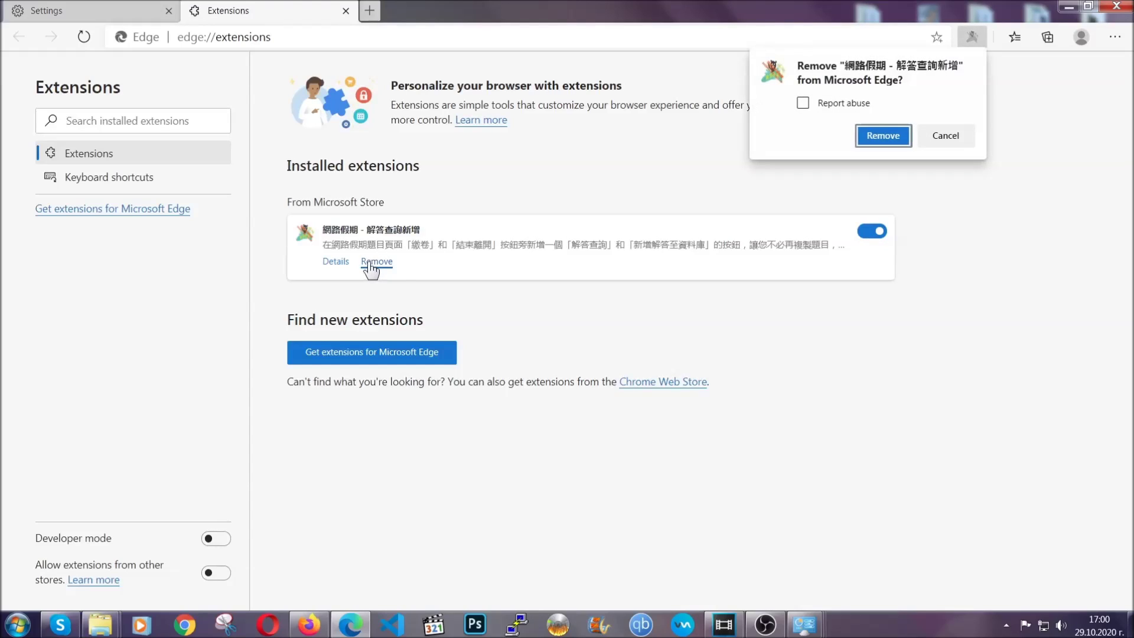
click(880, 137)
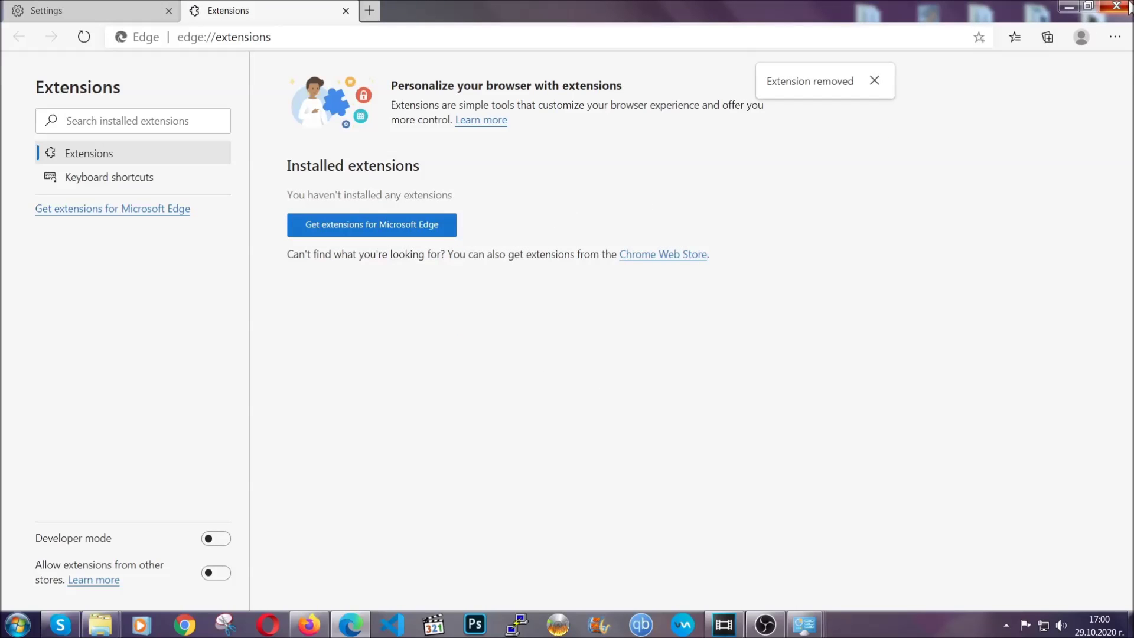
click(1125, 6)
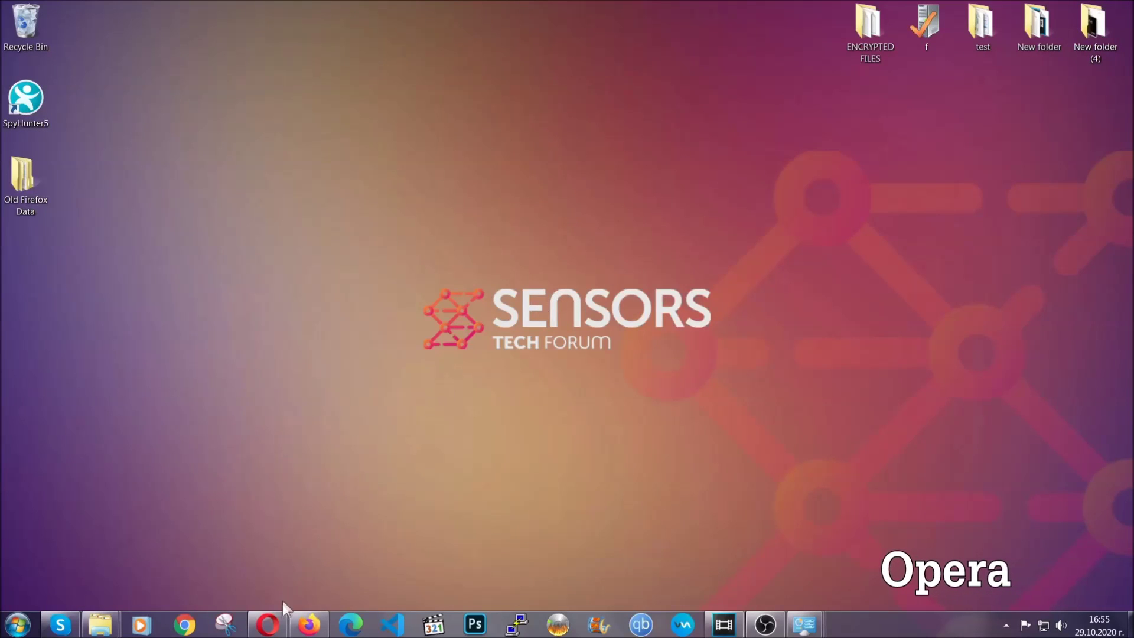
Step: In Opera, go to opera://settings/clearBrowserData
click(278, 620)
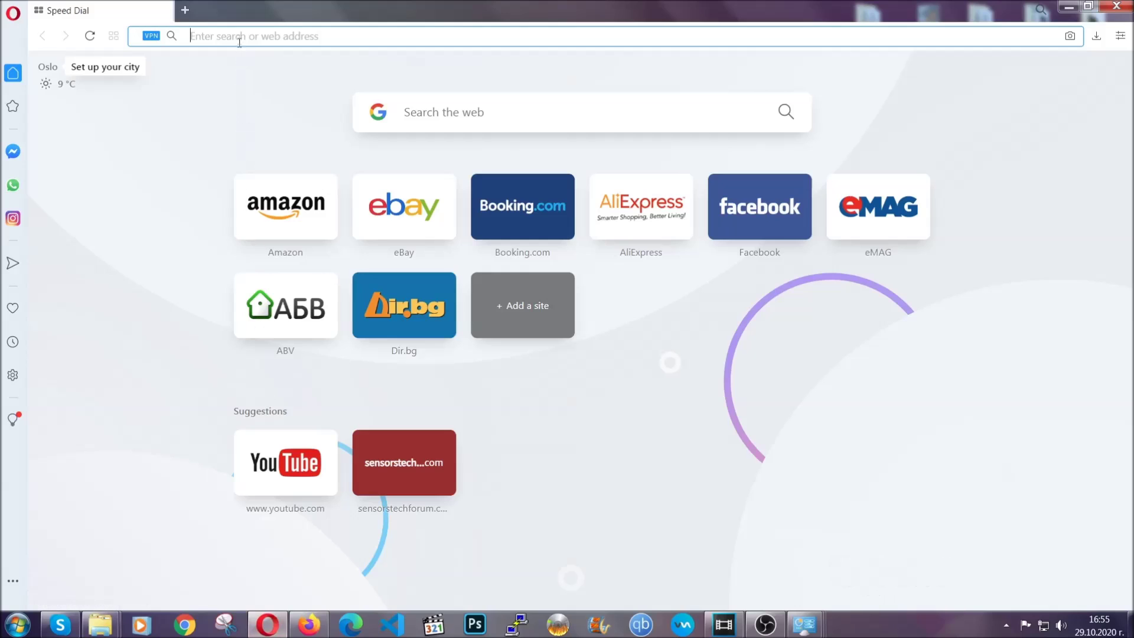
text(opera)
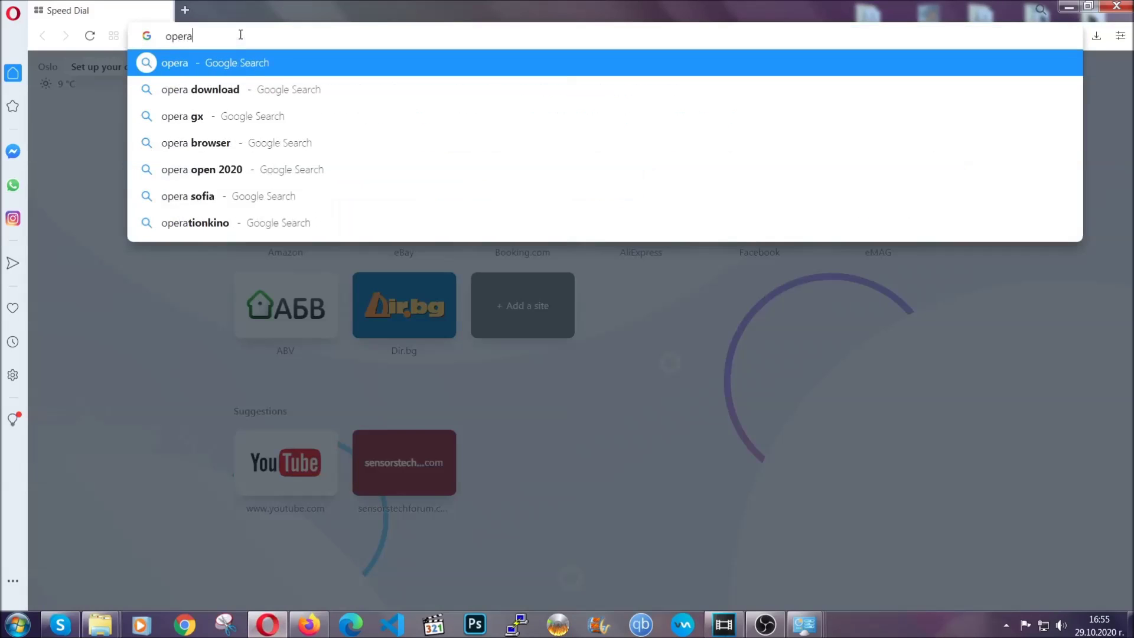
text(://se)
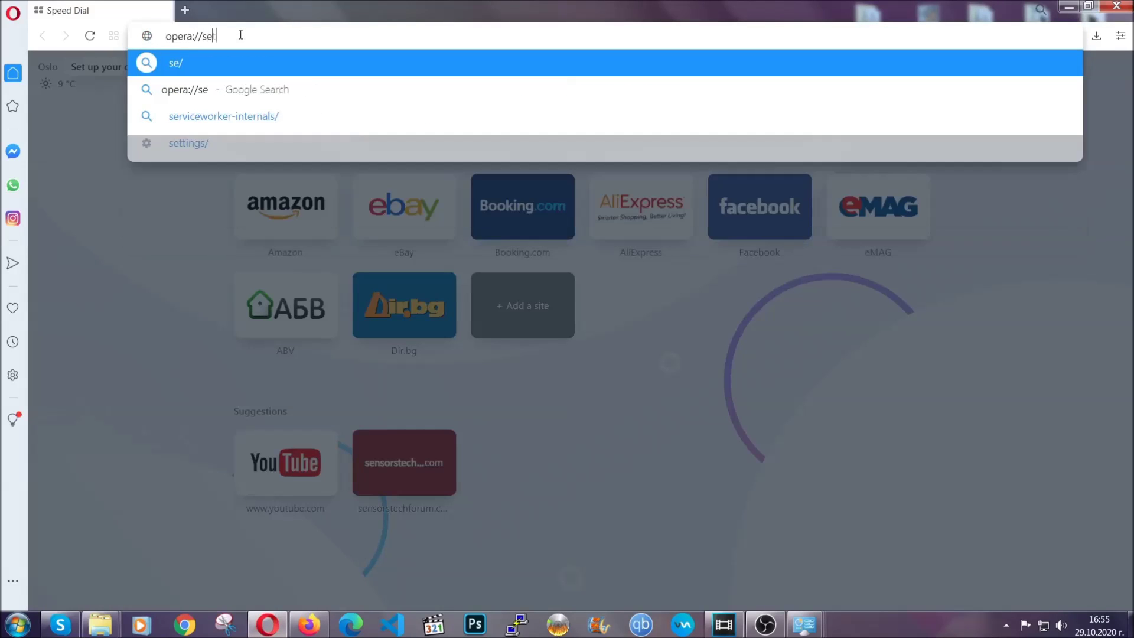
text(ttings/clearBrr)
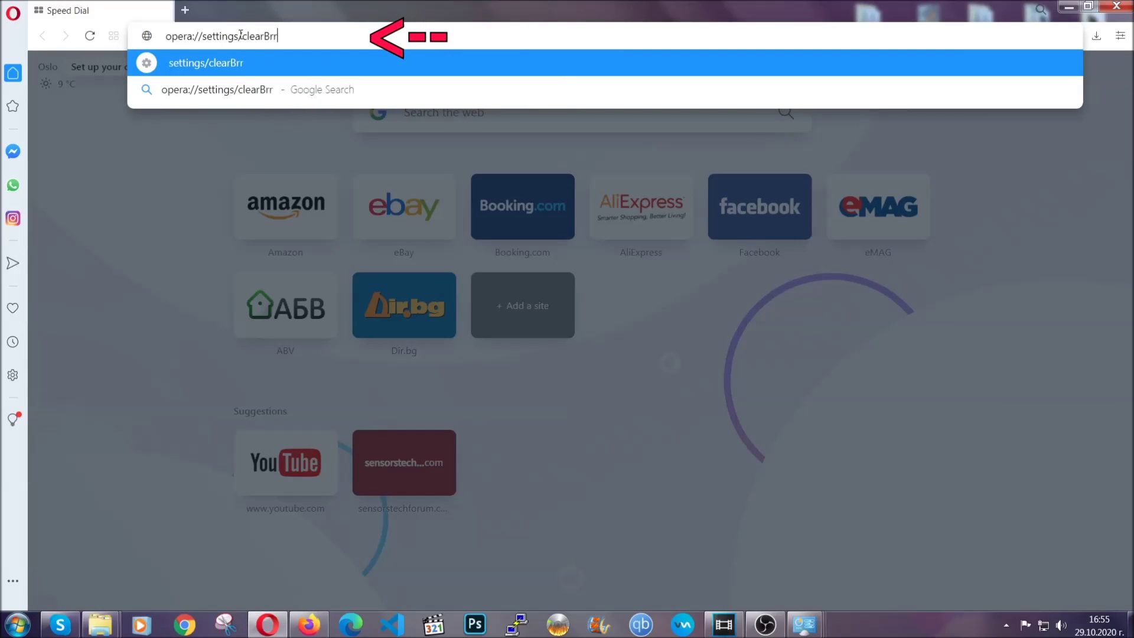
key(BackSpace)
text(owserD)
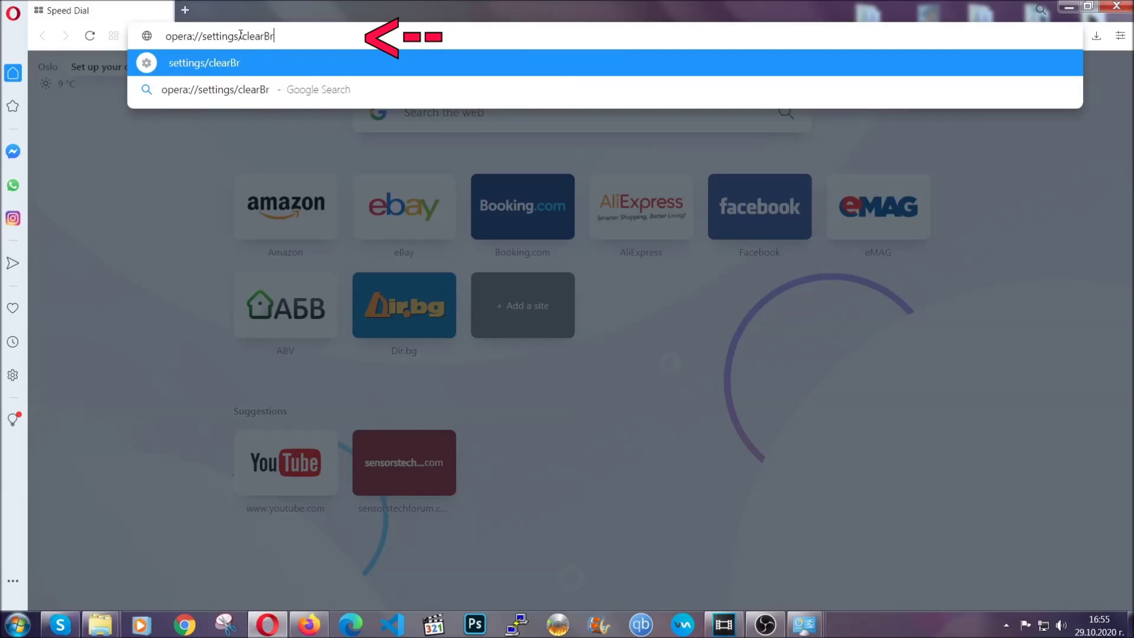
text(ata)
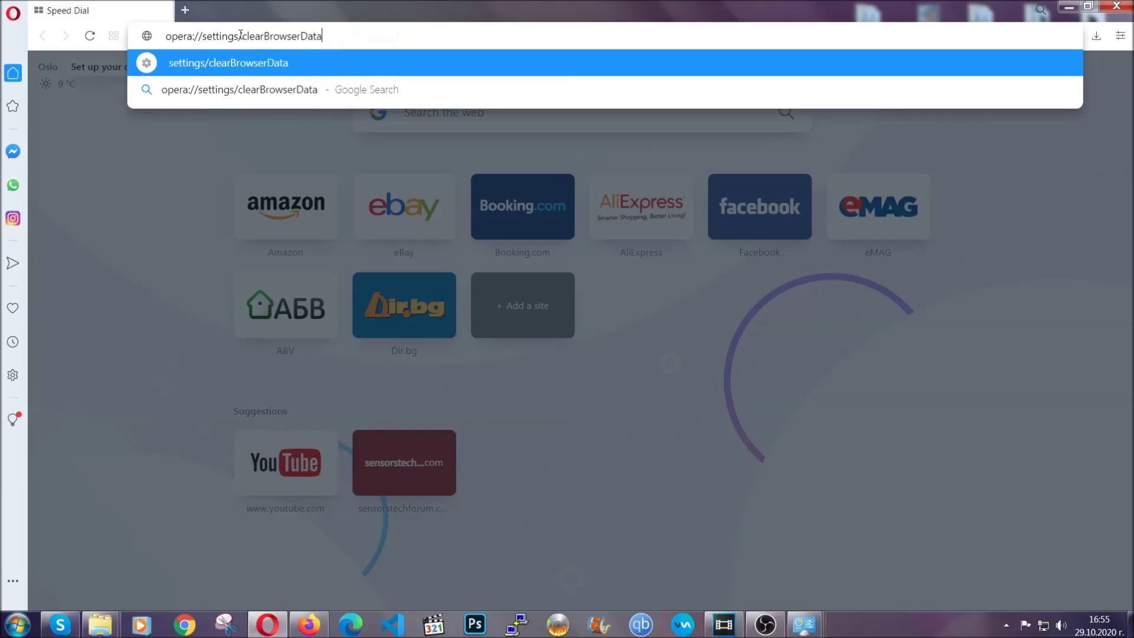
key(Return)
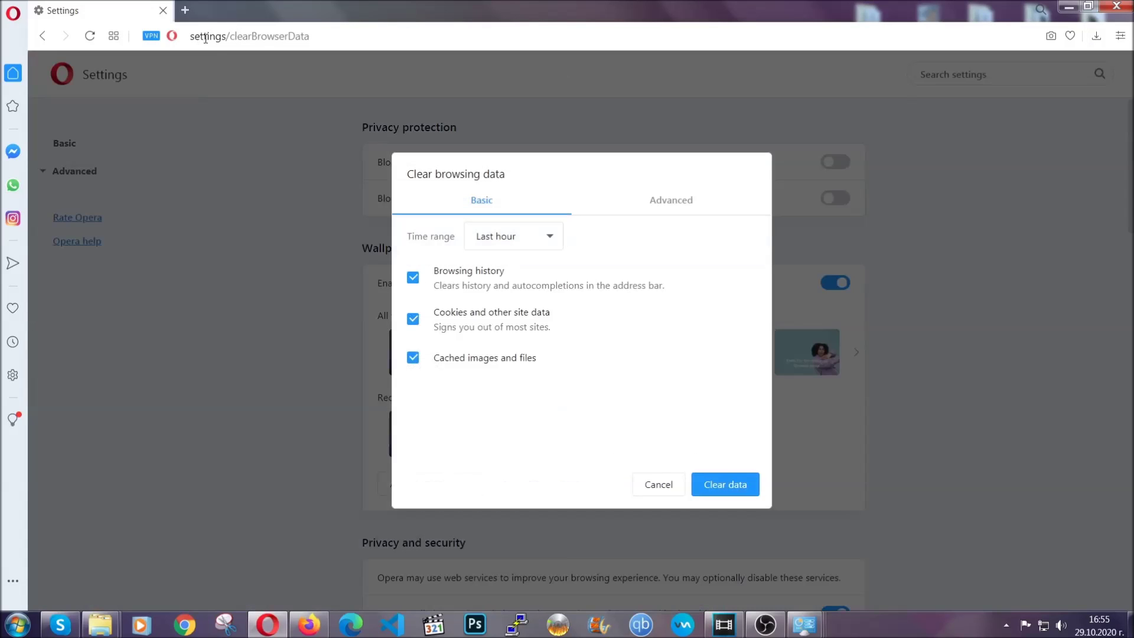
Step: On the Advanced tab, choose All time, also tick Site Settings, and clear the data
click(667, 204)
click(557, 240)
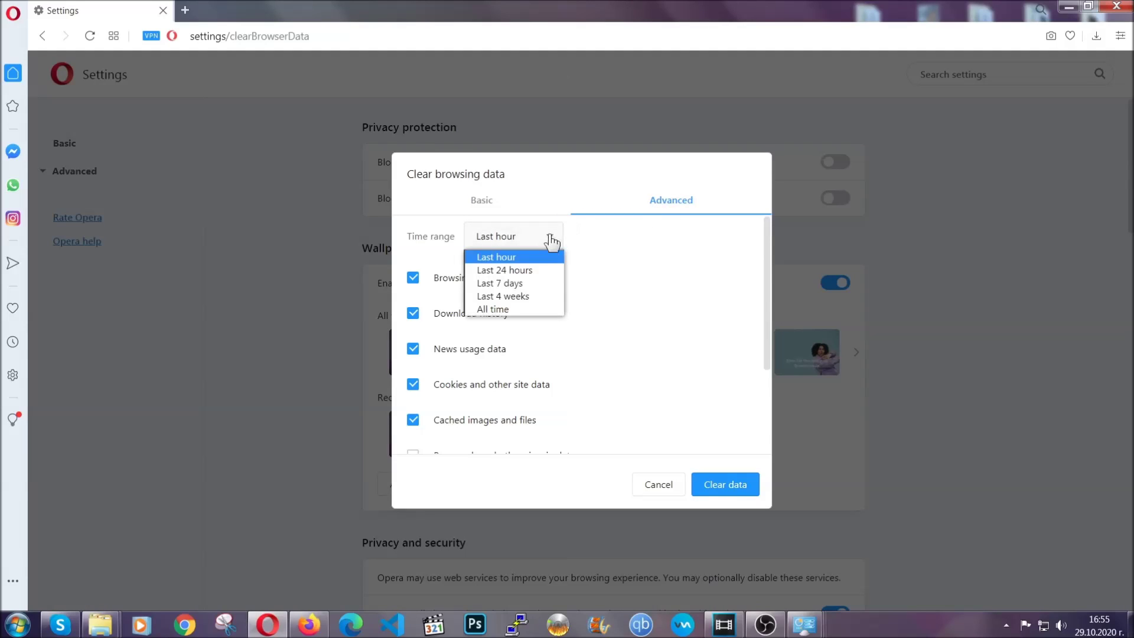
click(512, 307)
scroll(517, 313, down, 2)
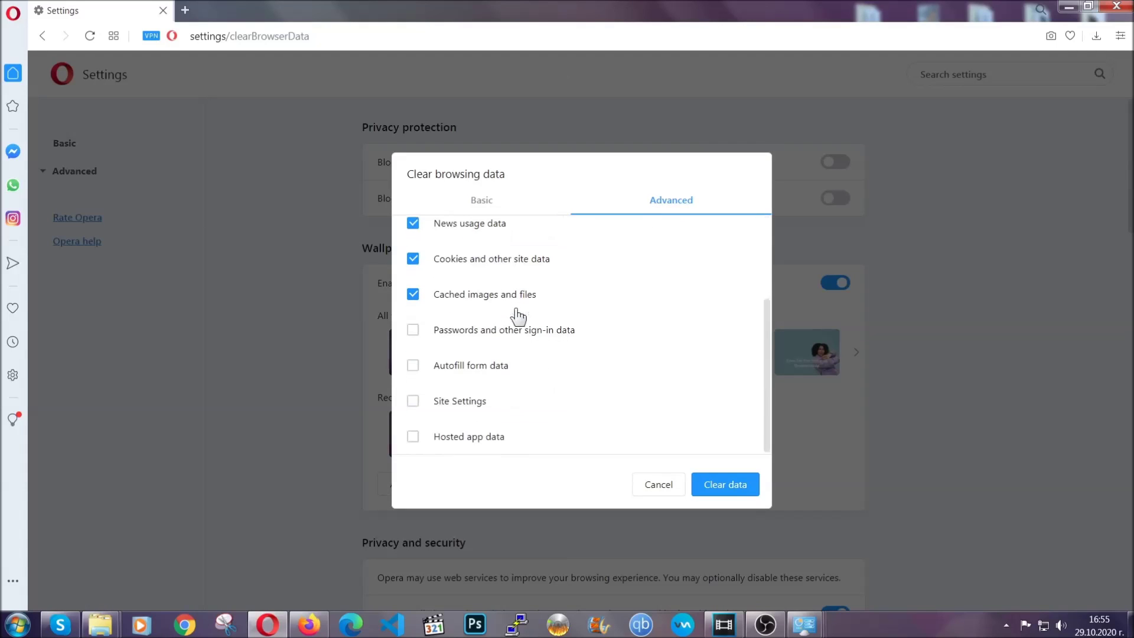
click(466, 404)
click(721, 491)
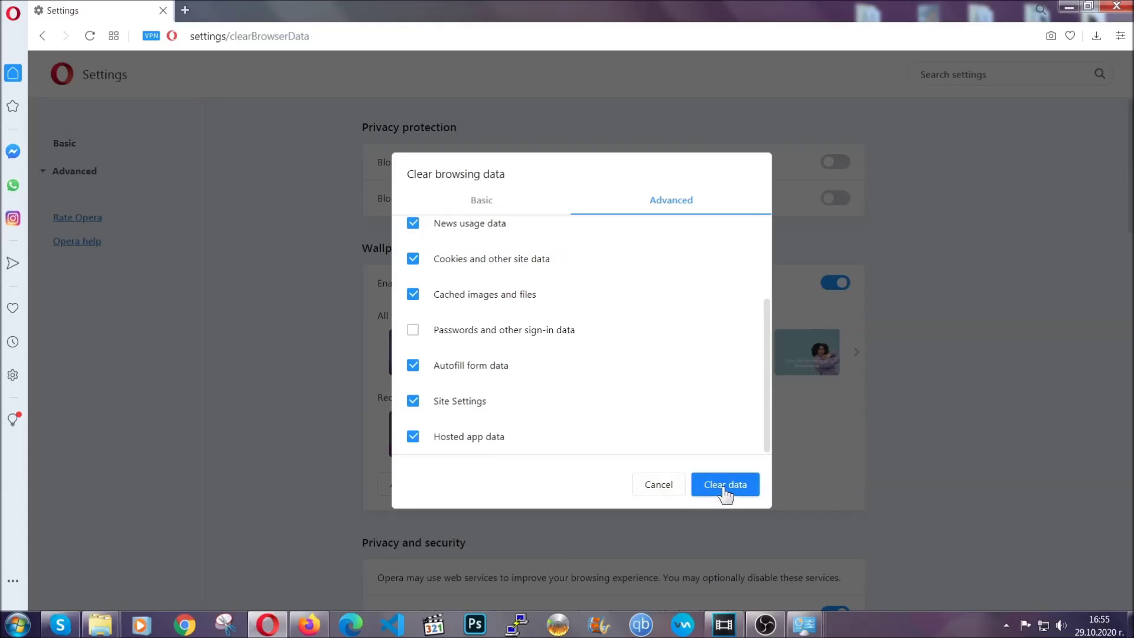